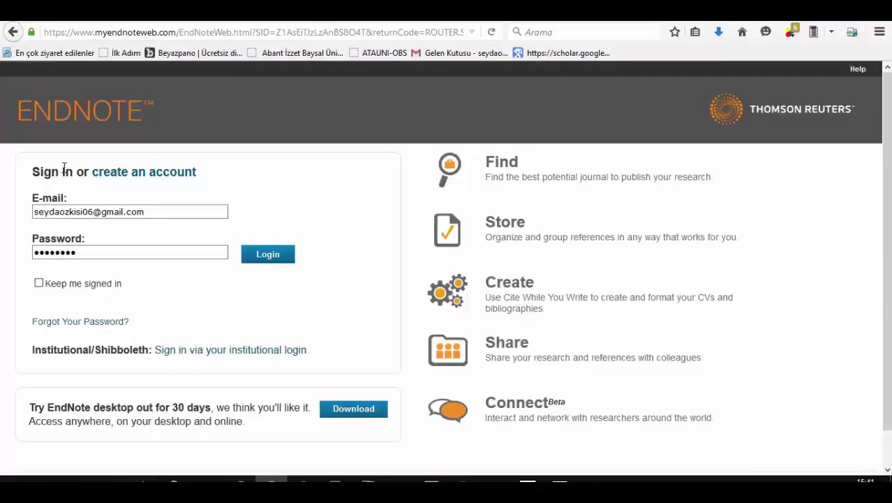
# Step: Start a new EndNote account and enter the recipient's e-mail address, accepting the suggested address
pyautogui.moveTo(73, 171); pyautogui.dragTo(34, 174)
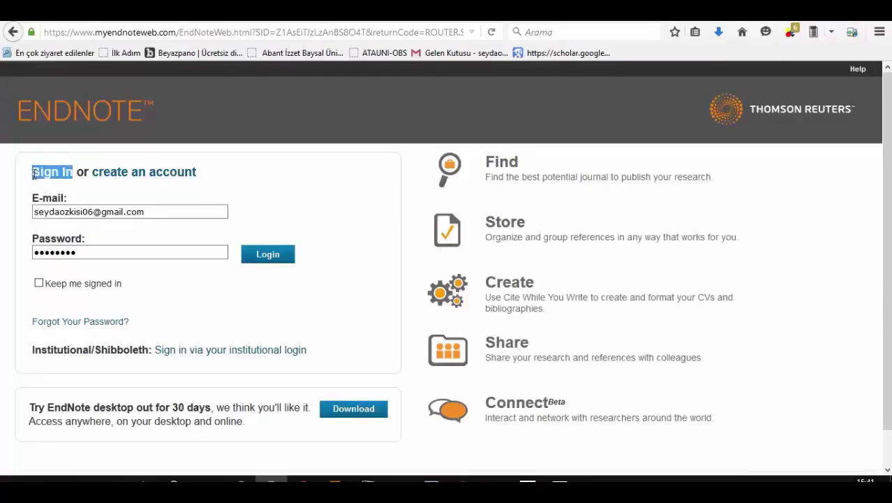
pyautogui.click(166, 178)
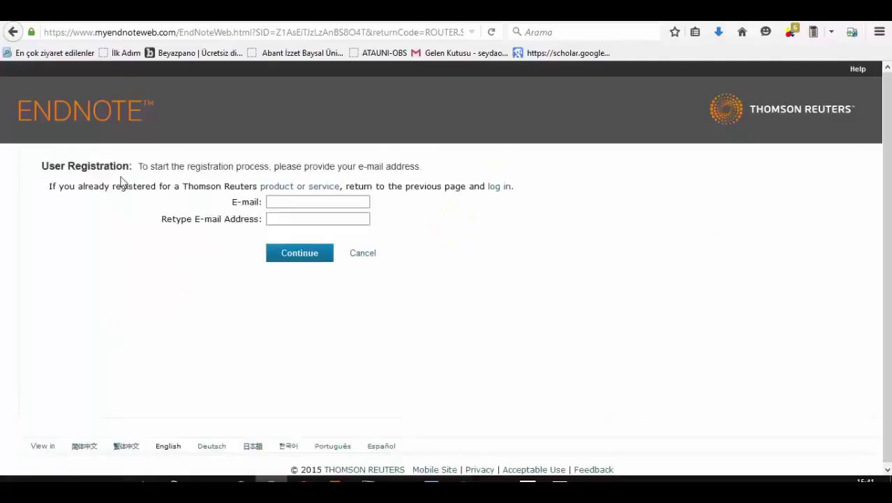
pyautogui.click(280, 202)
pyautogui.click(280, 203)
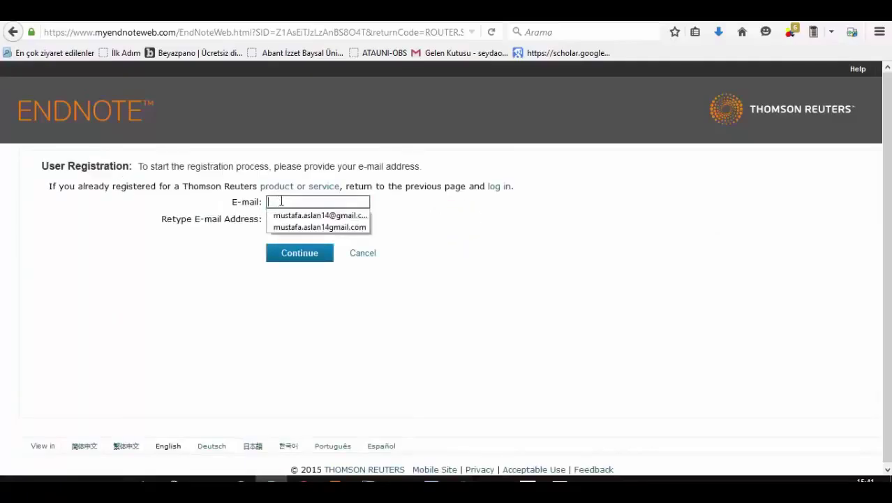
pyautogui.click(280, 203)
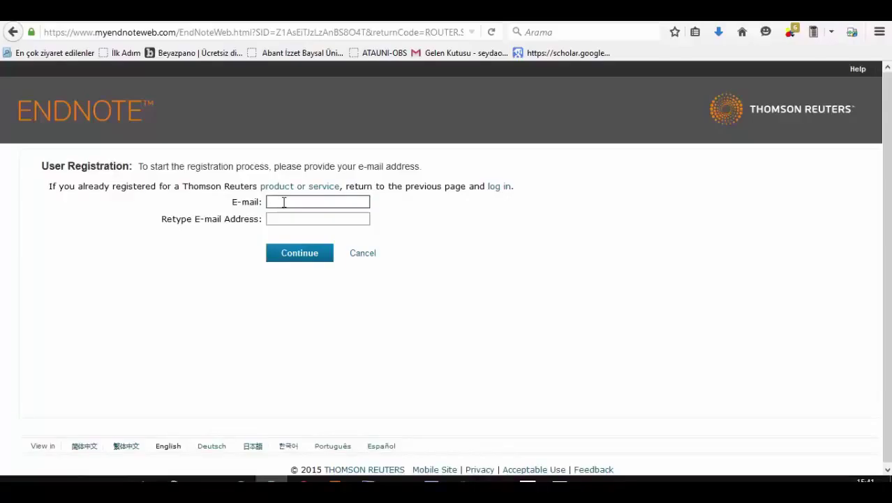
pyautogui.write('mustafa')
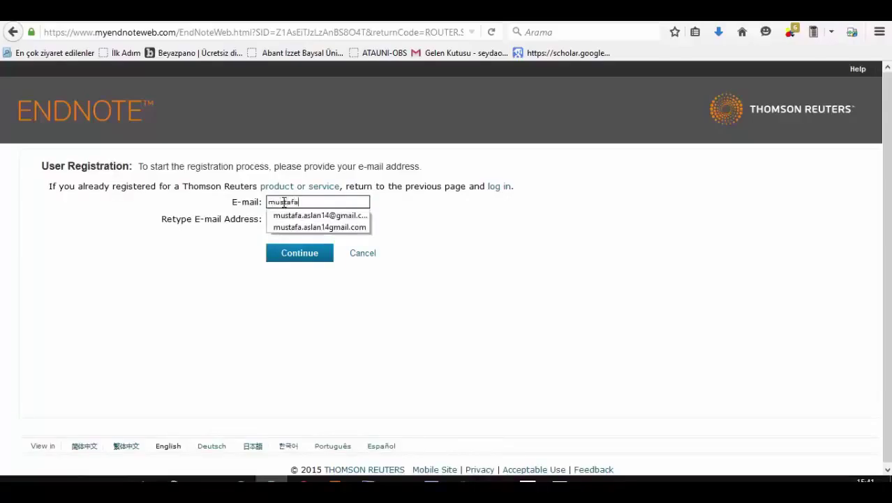
pyautogui.write('.a')
pyautogui.press('Down')
pyautogui.press('Return')
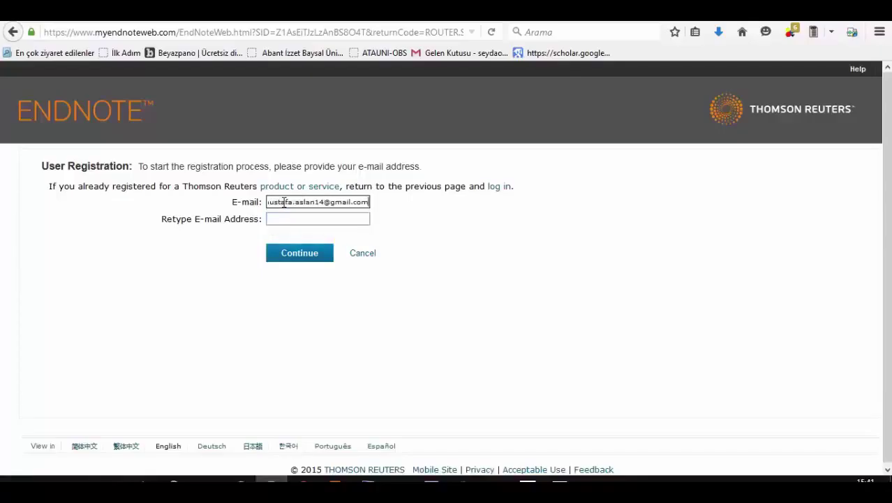
# Step: Copy the address into Retype E-mail Address and continue to the details form
pyautogui.tripleClick(290, 203)
pyautogui.hotkey('ctrl', 'c')
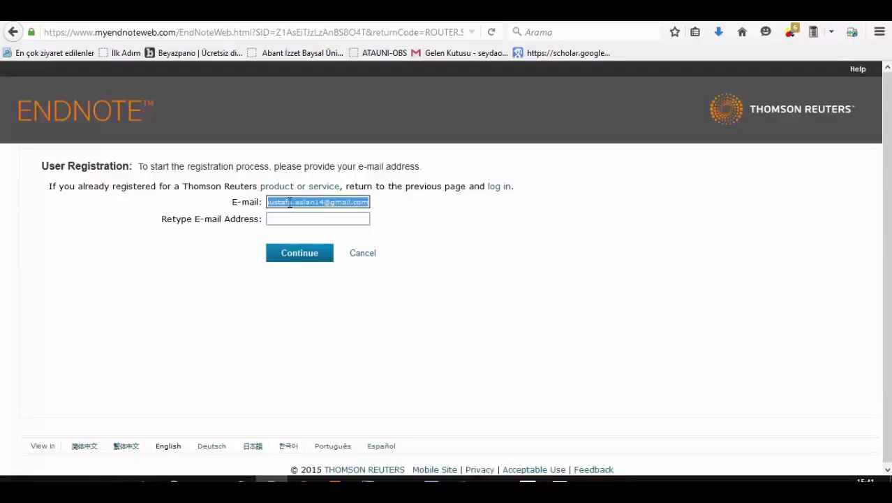
pyautogui.click(319, 221)
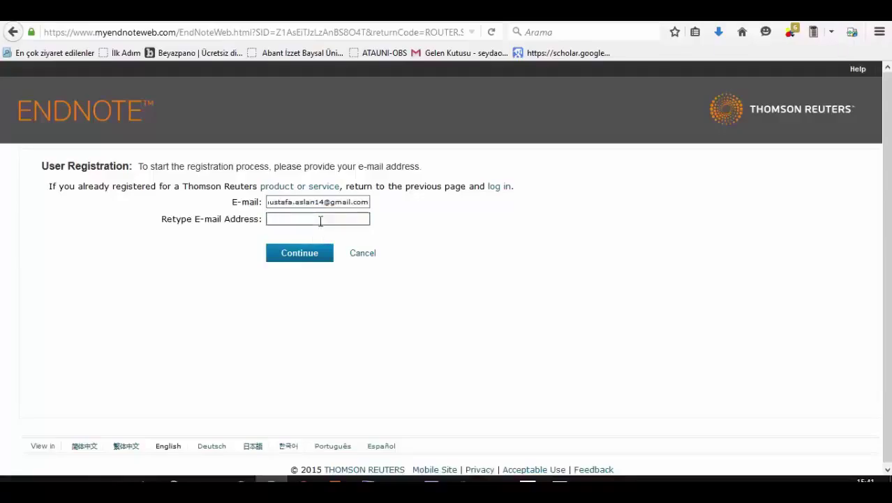
pyautogui.hotkey('ctrl', 'v')
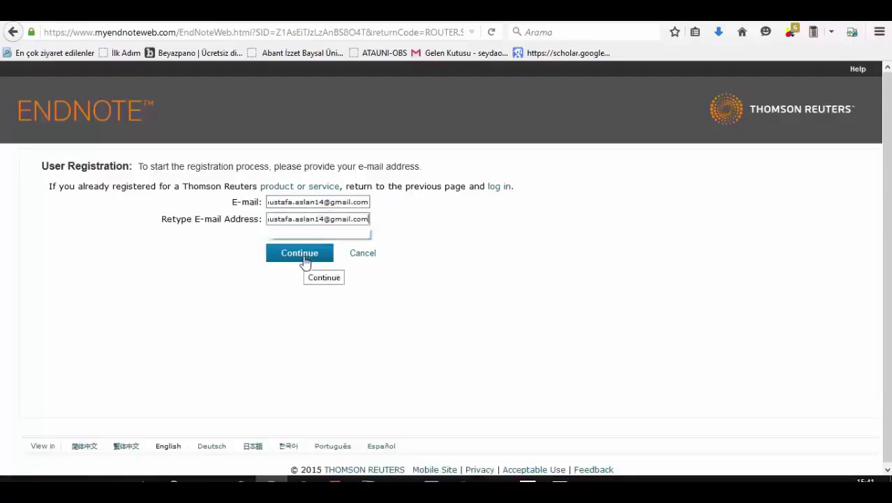
pyautogui.click(304, 260)
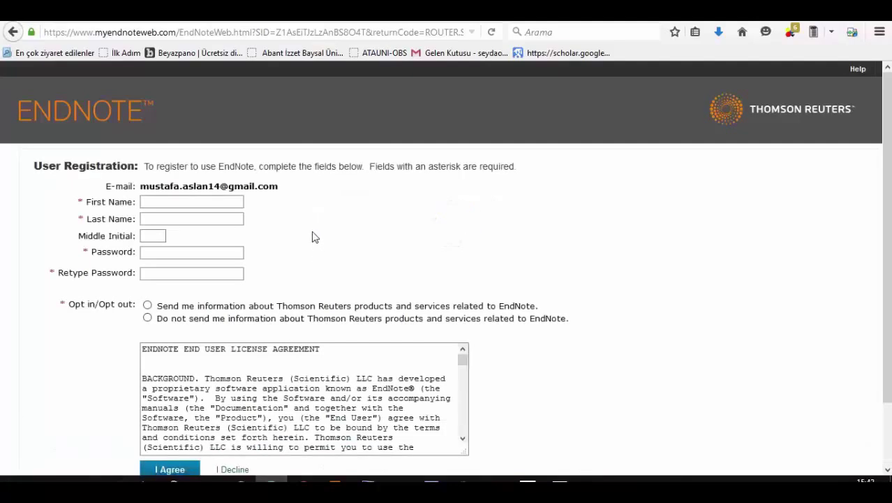
# Step: Fill in the new user's First Name and Last Name fields on the registration form
pyautogui.scroll(-2, 312, 238)
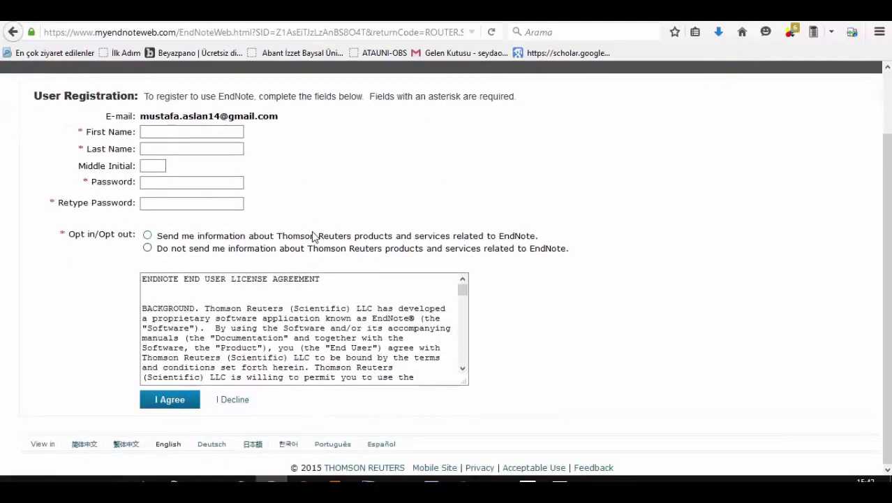
pyautogui.click(191, 148)
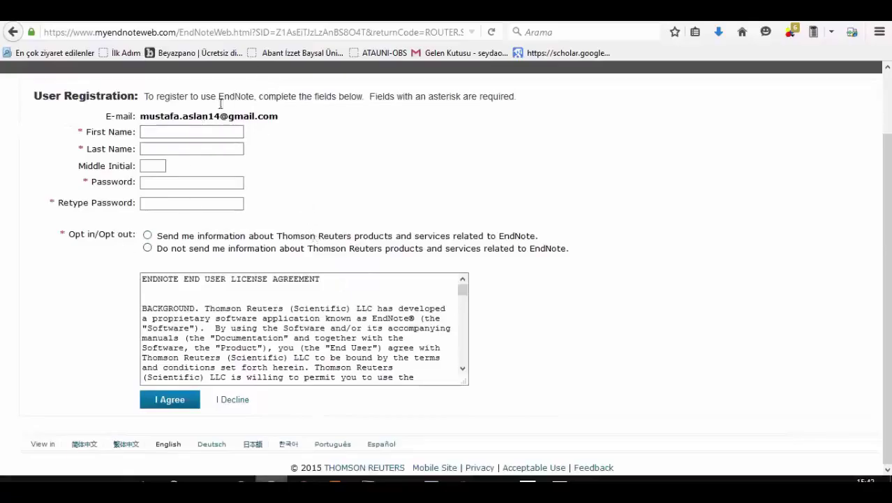
pyautogui.click(206, 129)
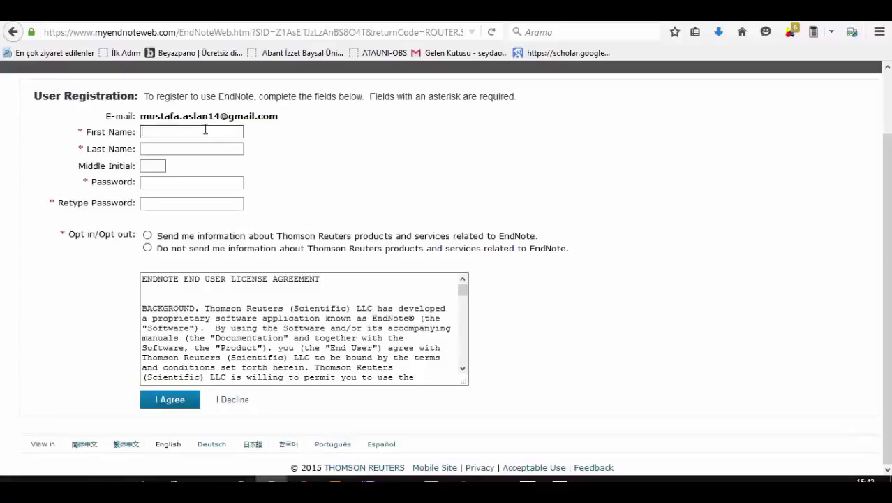
pyautogui.press('Tab')
pyautogui.click(155, 167)
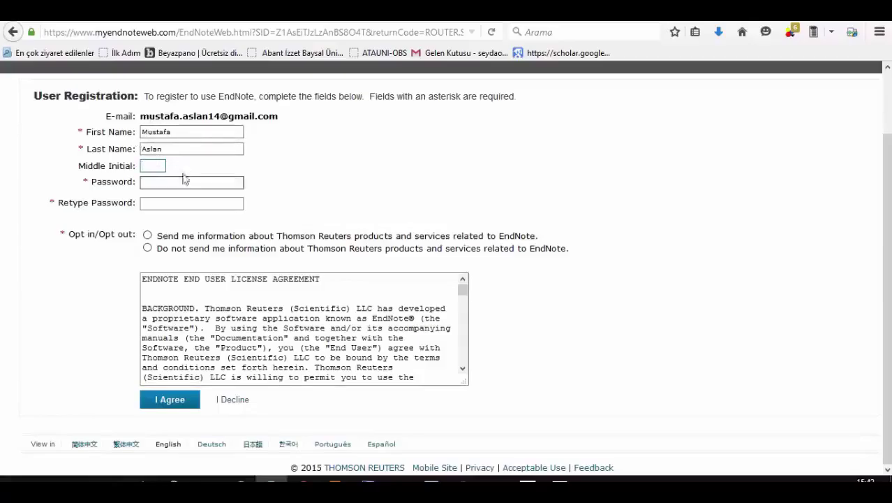
pyautogui.click(162, 181)
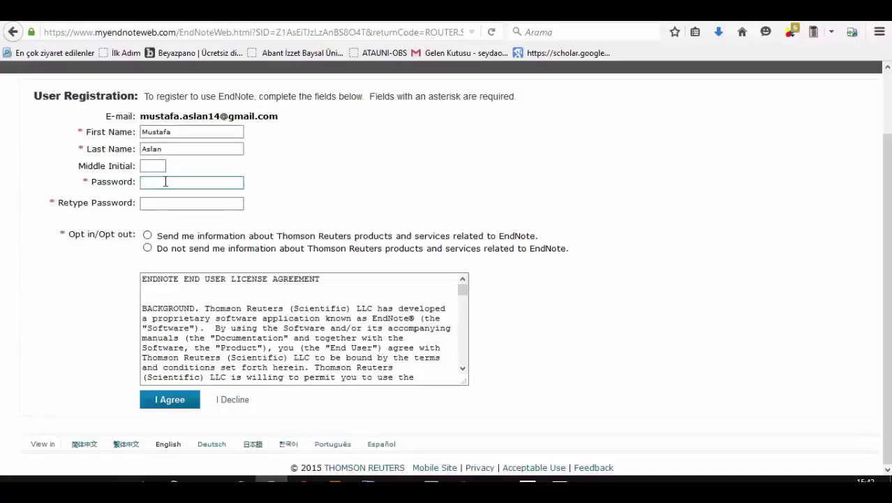
# Step: Enter and retype the account password, and select 'Send me information' for product updates
pyautogui.write('*****')
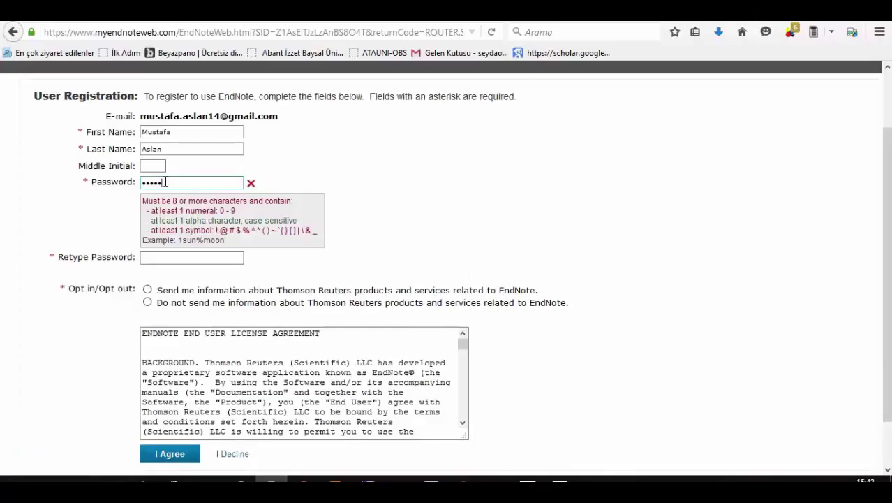
pyautogui.write('***')
pyautogui.click(155, 258)
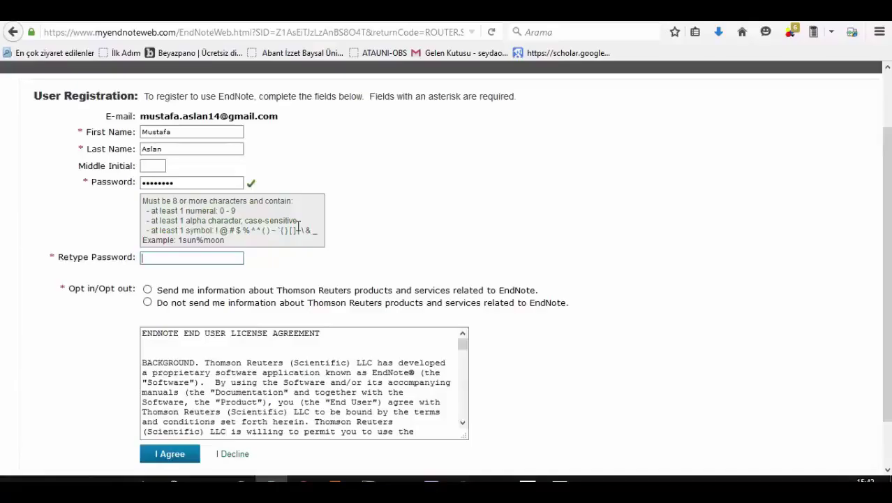
pyautogui.write('••••••••')
pyautogui.press('BackSpace')
pyautogui.write('•')
pyautogui.click(239, 292)
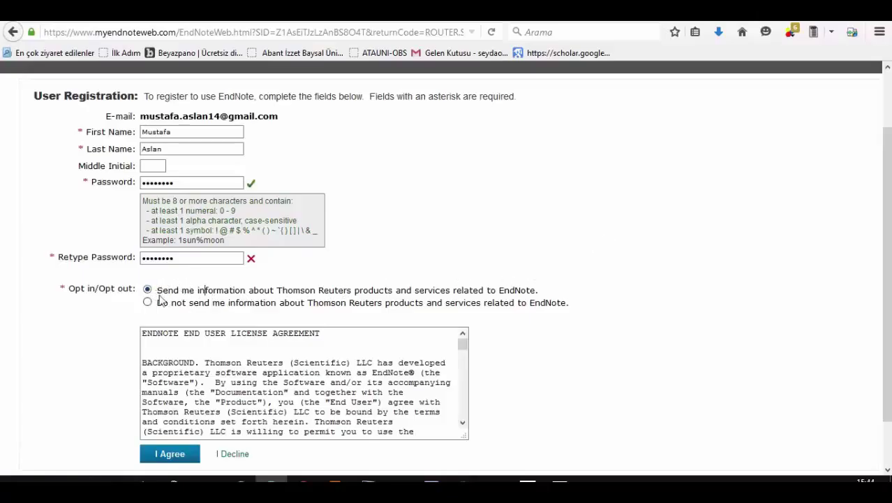
# Step: Switch the product information choice to 'Do not send me information'
pyautogui.moveTo(160, 297); pyautogui.dragTo(546, 296)
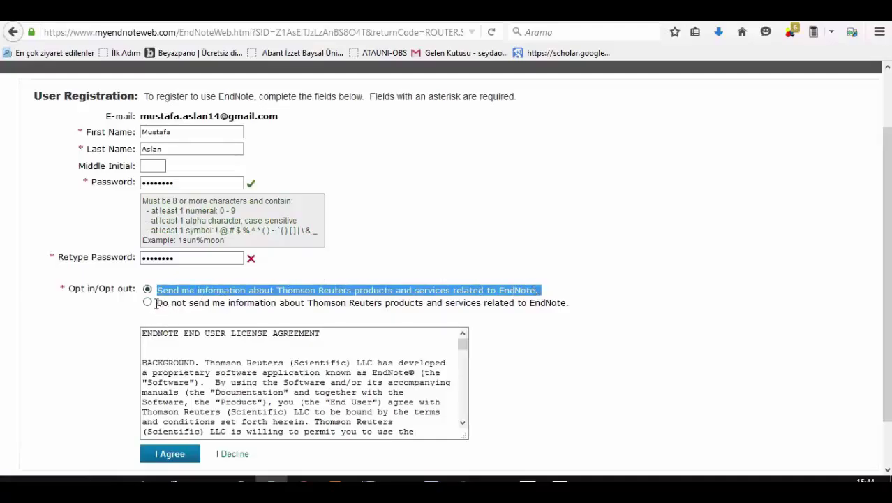
pyautogui.click(147, 302)
pyautogui.click(203, 303)
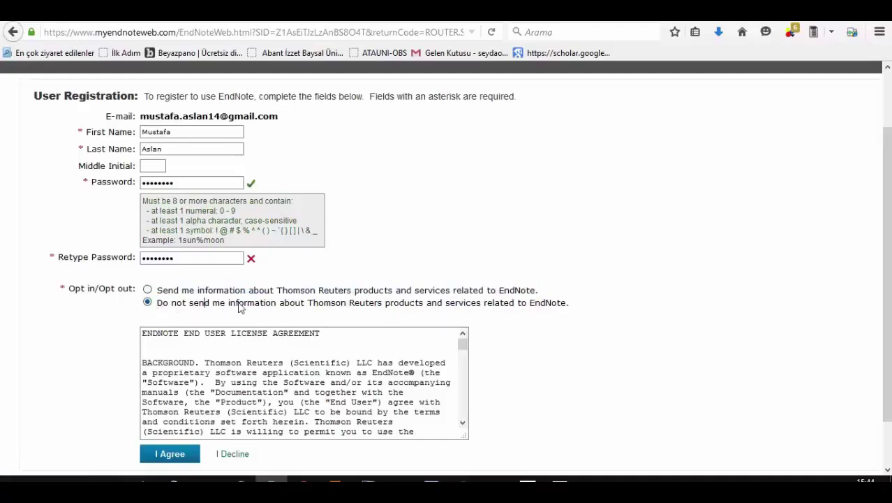
pyautogui.moveTo(239, 307); pyautogui.dragTo(562, 304)
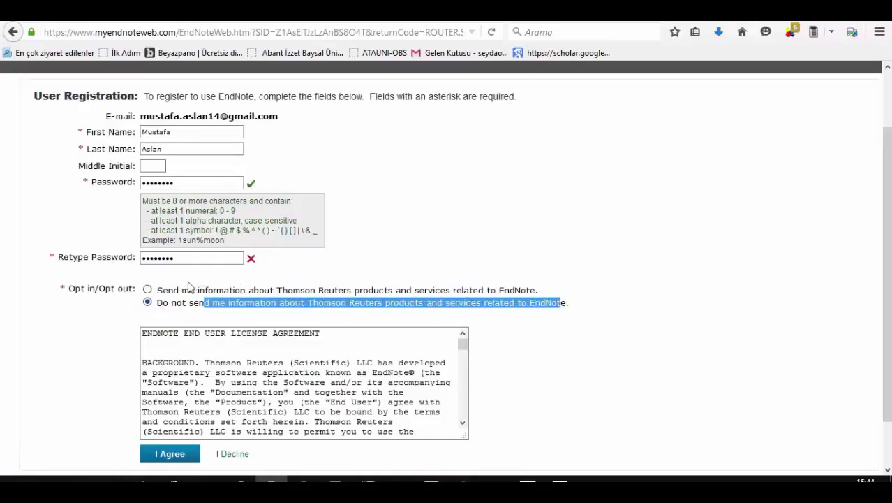
pyautogui.click(162, 304)
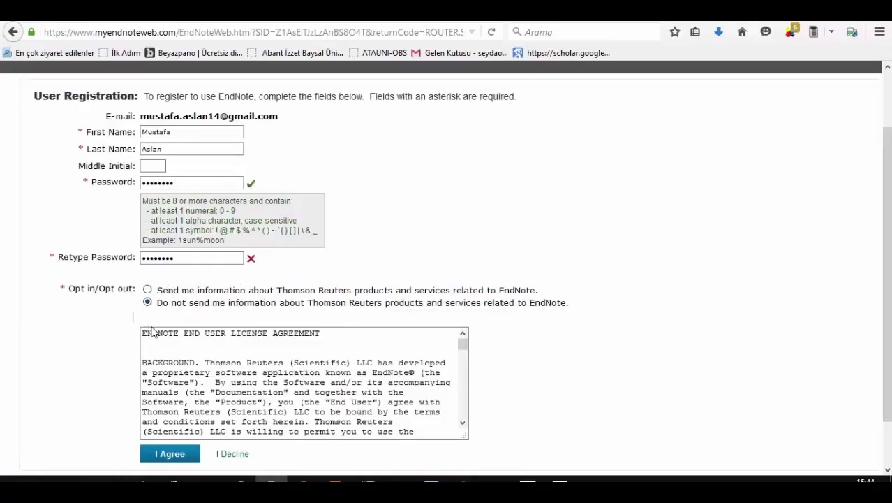
# Step: Accept the license agreement with I Agree and submit the completed registration
pyautogui.scroll(-2, 90, 370)
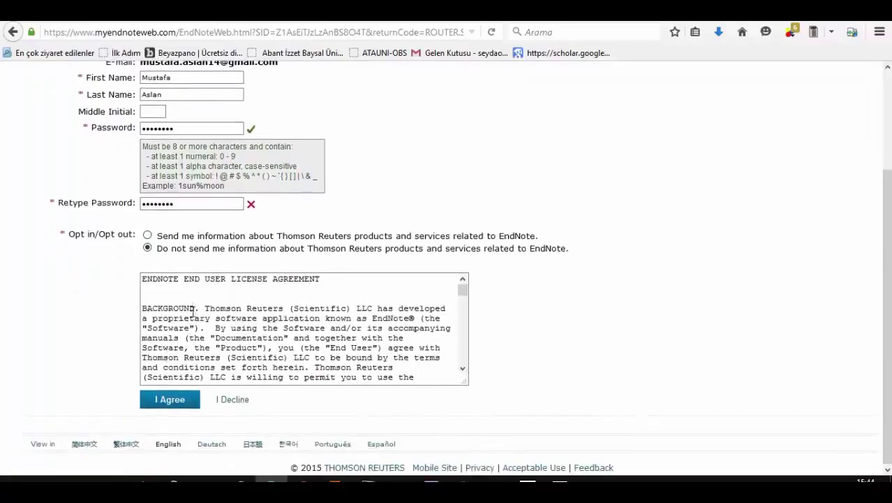
pyautogui.moveTo(192, 310); pyautogui.dragTo(377, 377)
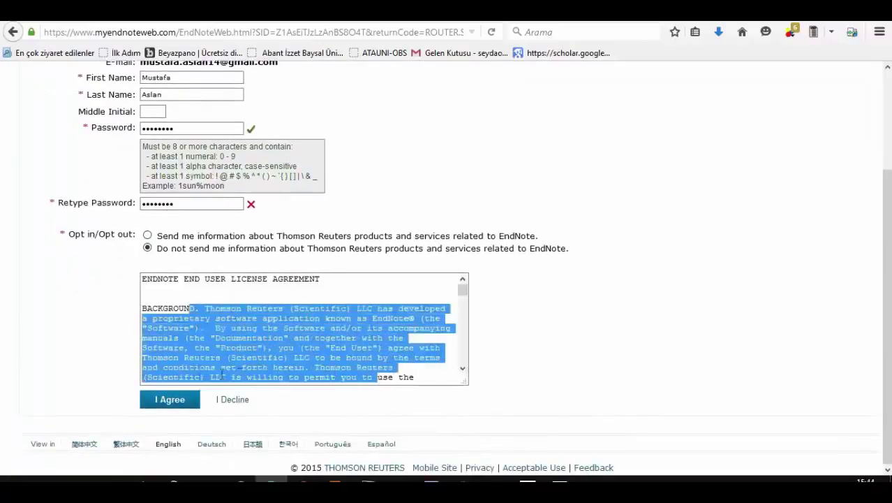
pyautogui.click(180, 403)
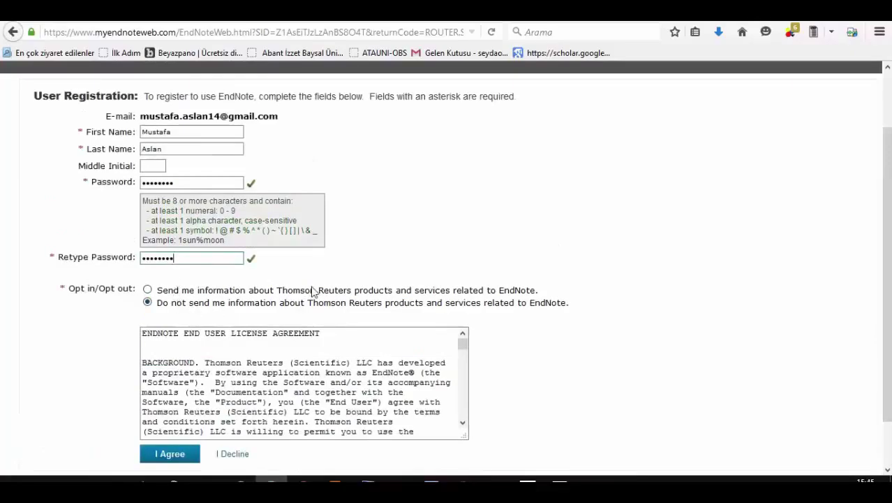
pyautogui.scroll(-2, 313, 292)
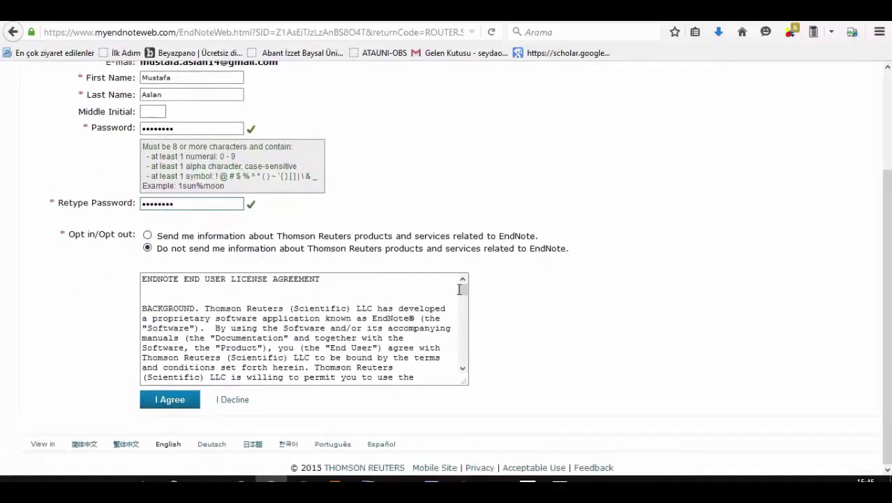
pyautogui.click(174, 402)
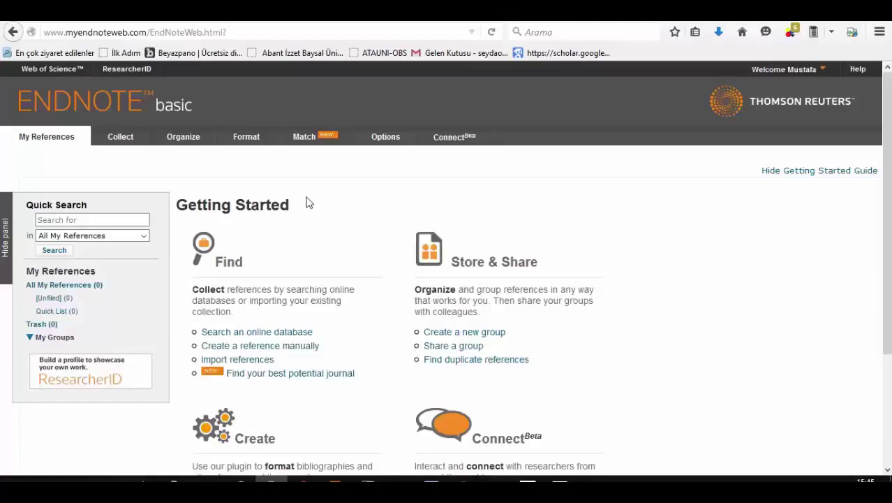
pyautogui.click(824, 73)
pyautogui.click(183, 136)
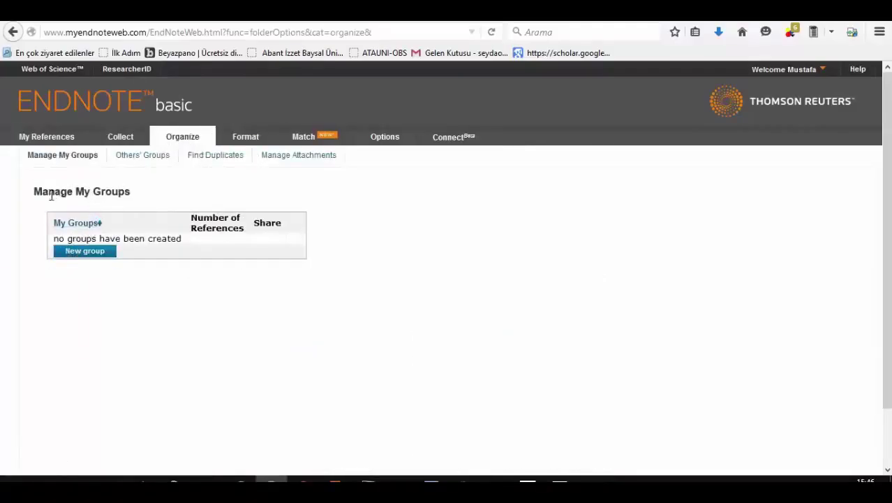
pyautogui.moveTo(53, 195); pyautogui.dragTo(160, 196)
pyautogui.click(160, 196)
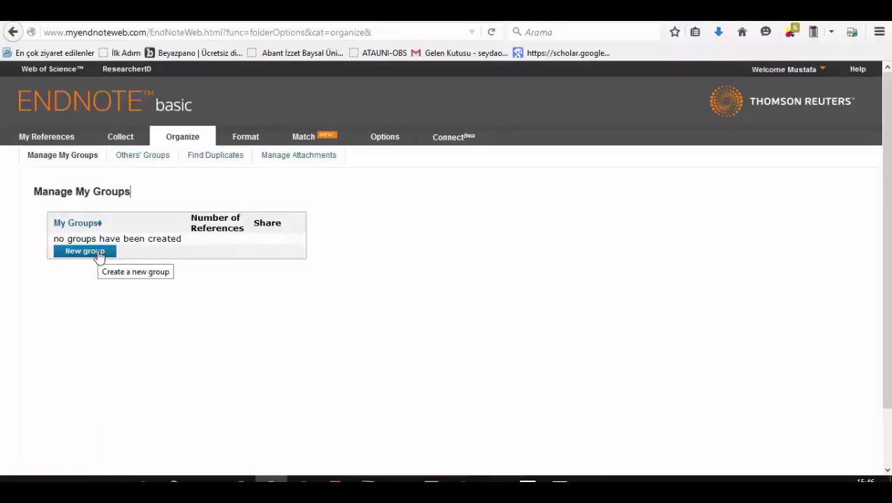
pyautogui.moveTo(43, 193); pyautogui.dragTo(147, 202)
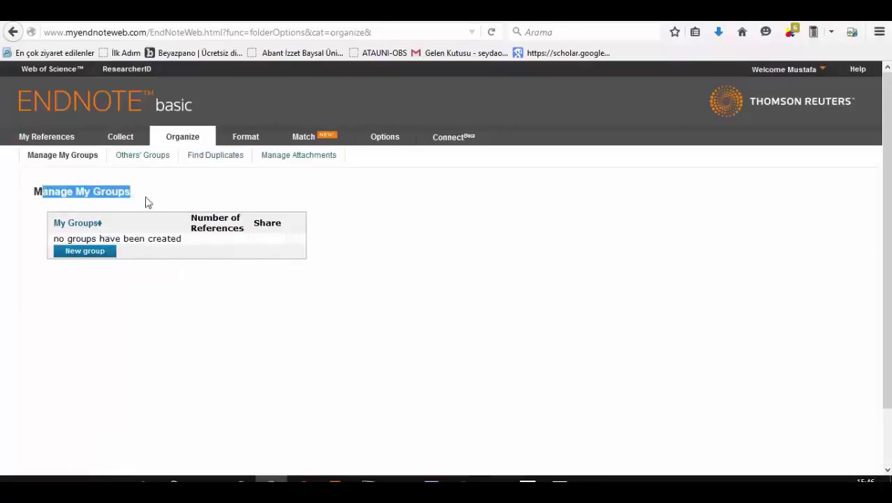
# Step: Add a new group, replacing the default name with 'seyda', and confirm with Tamam
pyautogui.click(82, 253)
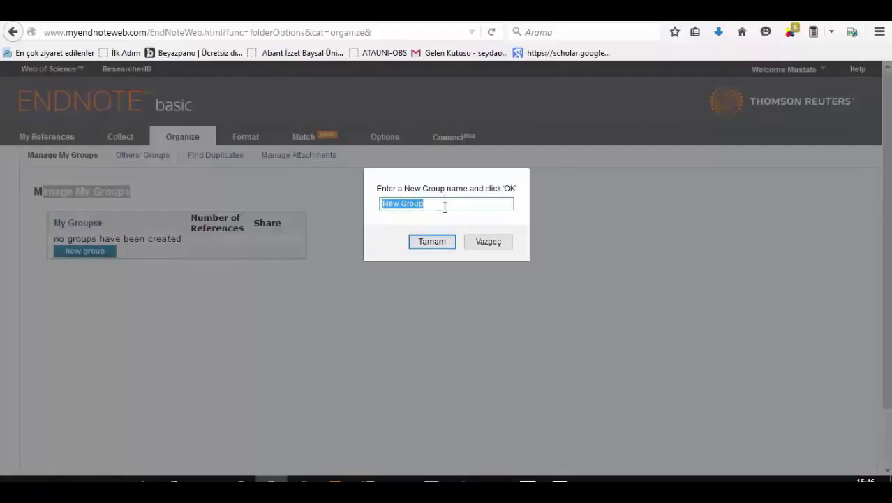
pyautogui.press('BackSpace')
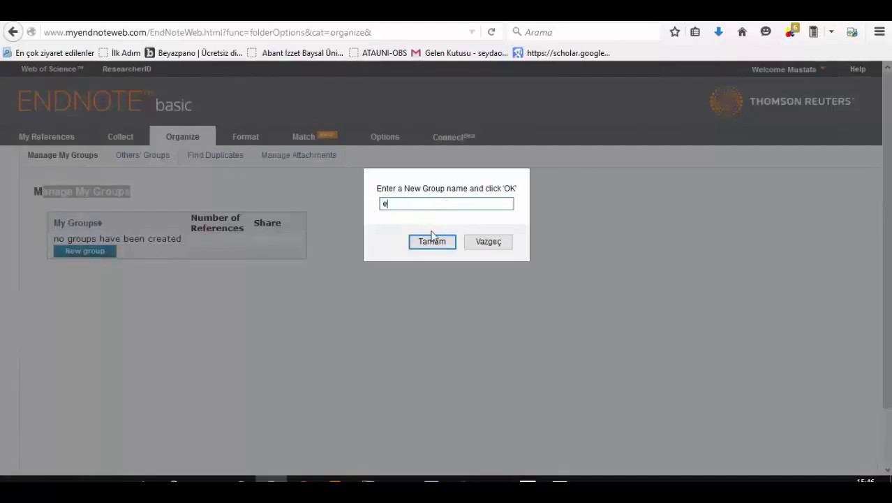
pyautogui.write('seyda')
pyautogui.click(432, 239)
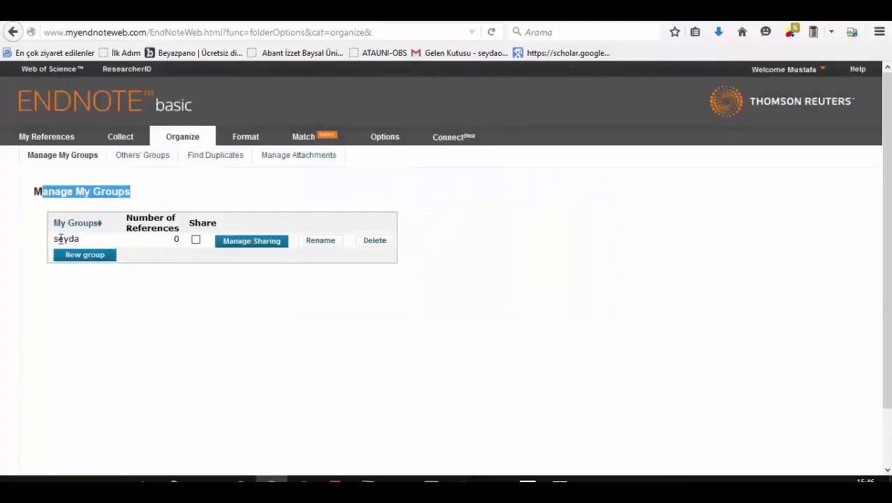
pyautogui.moveTo(59, 239); pyautogui.dragTo(86, 241)
pyautogui.click(86, 241)
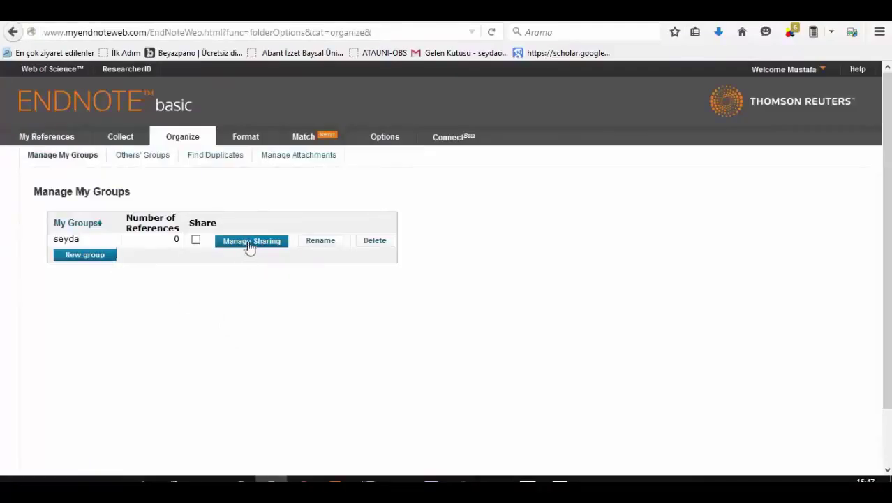
# Step: Start sharing the seyda group and paste the recipient's e-mail into the address box
pyautogui.click(251, 246)
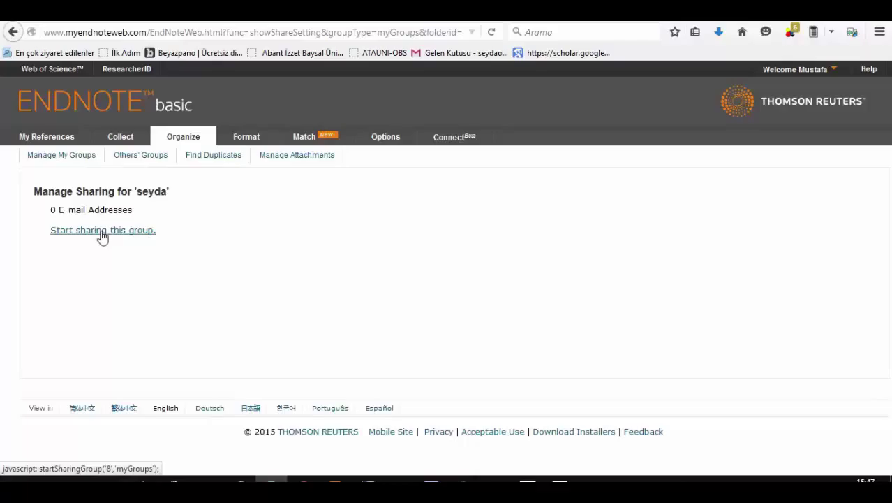
pyautogui.click(102, 231)
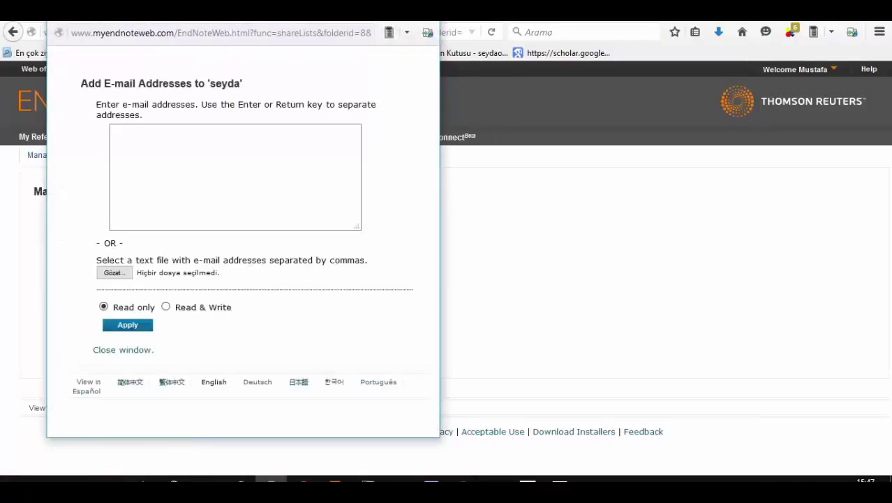
pyautogui.moveTo(204, 21); pyautogui.dragTo(309, 44)
pyautogui.moveTo(204, 98); pyautogui.dragTo(391, 101)
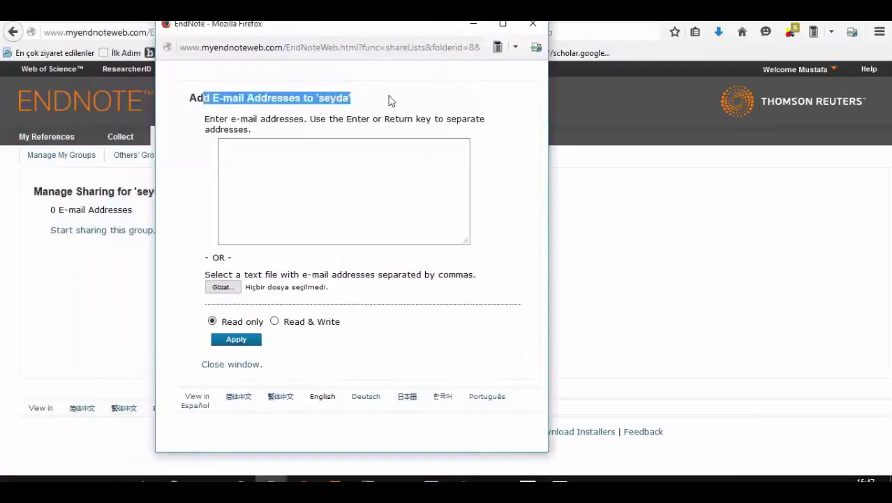
pyautogui.click(384, 101)
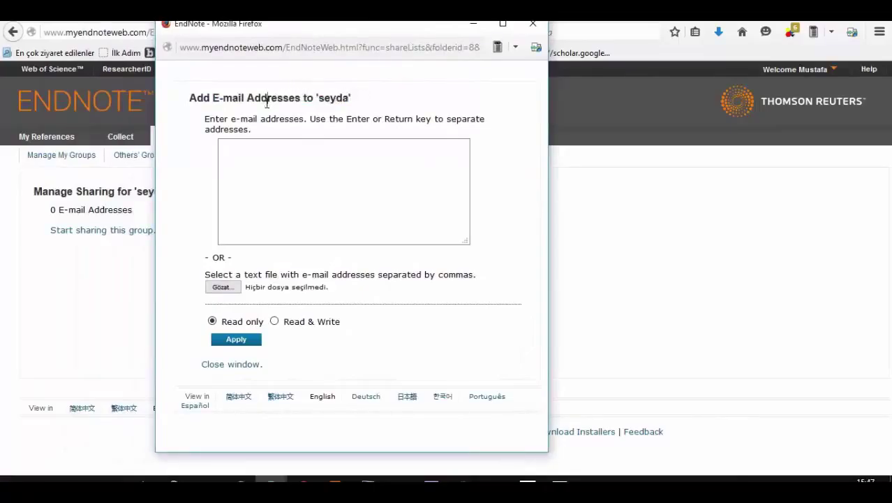
pyautogui.click(294, 168)
pyautogui.moveTo(284, 98); pyautogui.dragTo(171, 95)
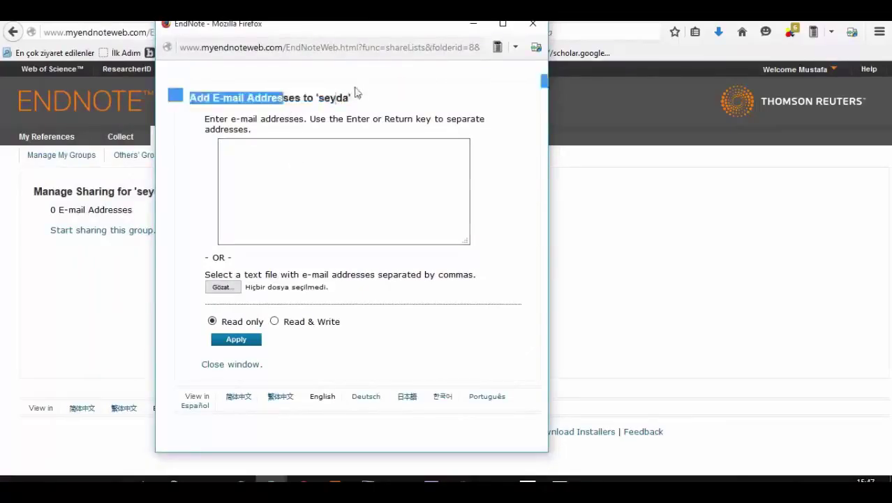
pyautogui.click(358, 101)
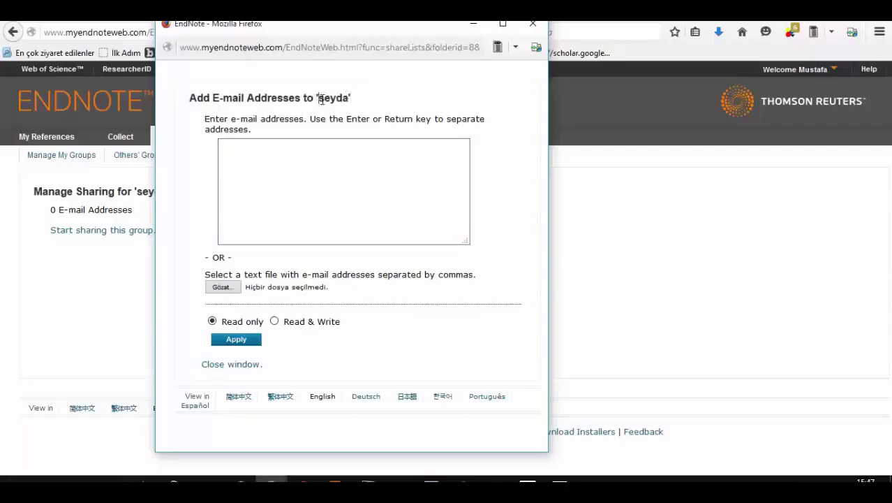
pyautogui.moveTo(318, 97); pyautogui.dragTo(348, 100)
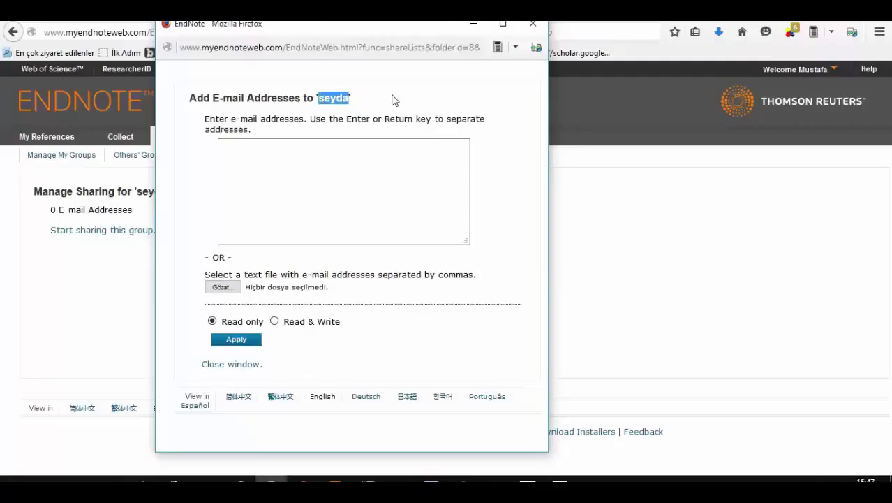
pyautogui.click(283, 168)
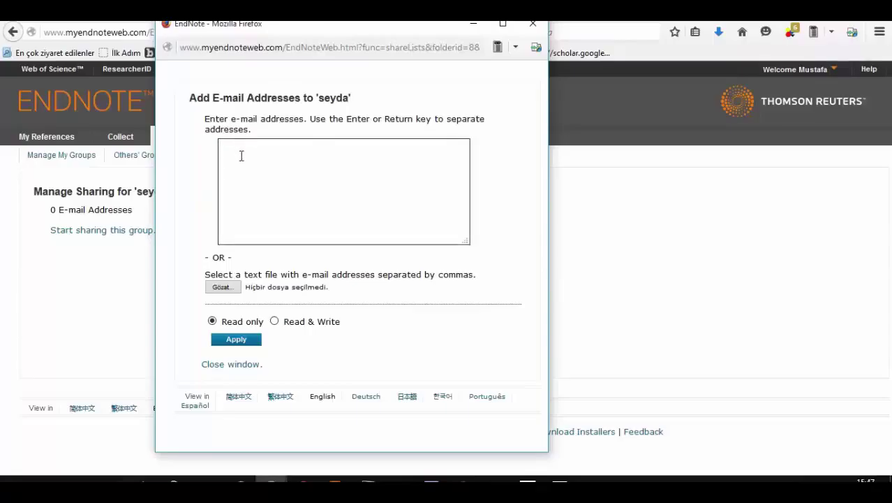
pyautogui.hotkey('ctrl', 'v')
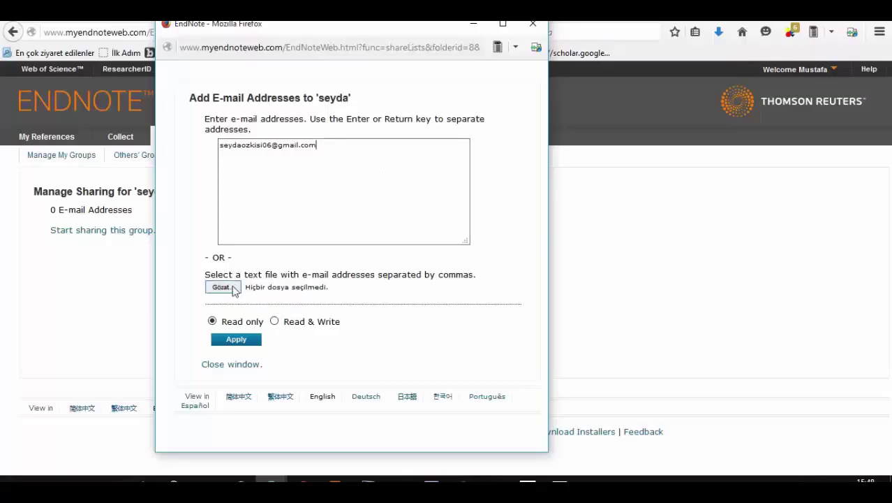
# Step: Attach SimpleScalar.pdf from the makale folder as the address file, keeping Read only access
pyautogui.moveTo(250, 276); pyautogui.dragTo(451, 277)
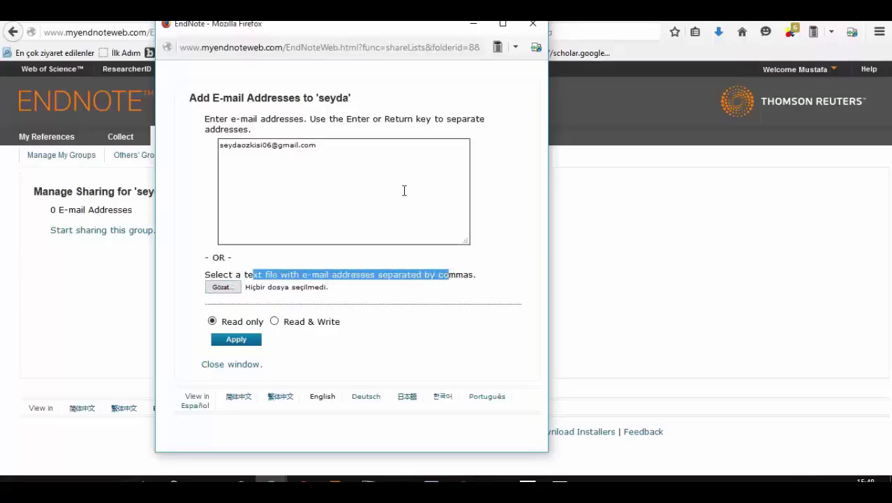
pyautogui.click(405, 191)
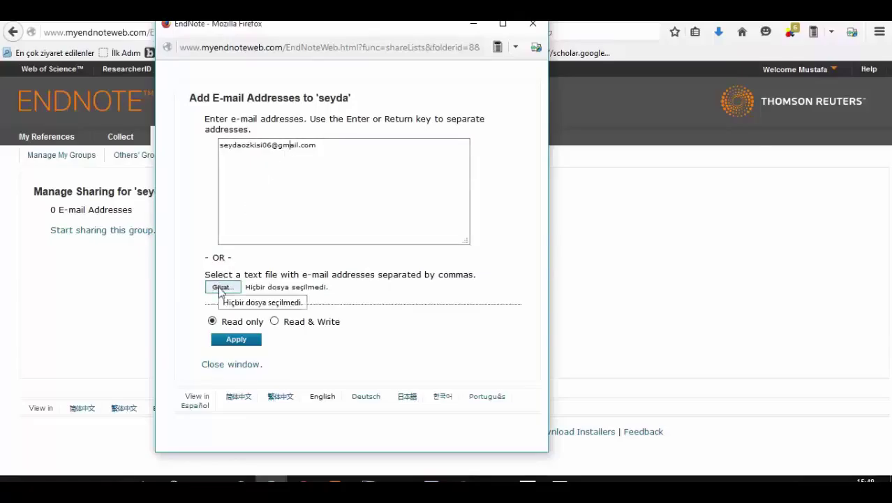
pyautogui.click(221, 287)
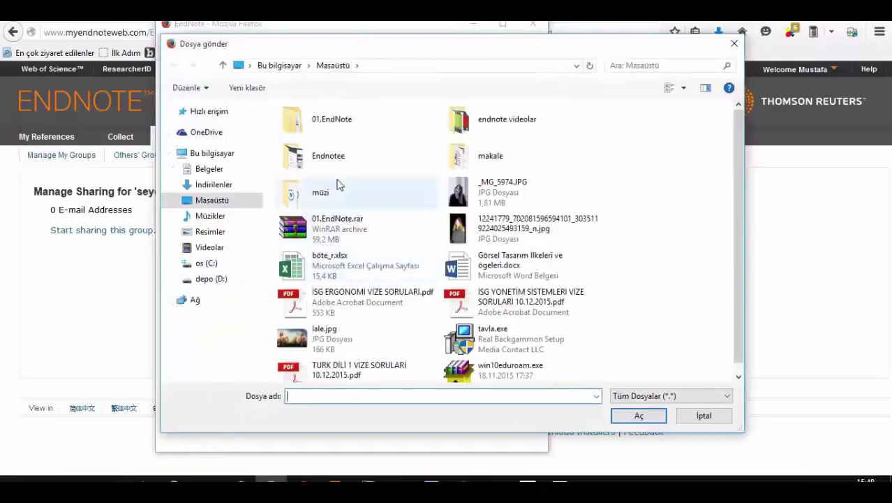
pyautogui.doubleClick(514, 159)
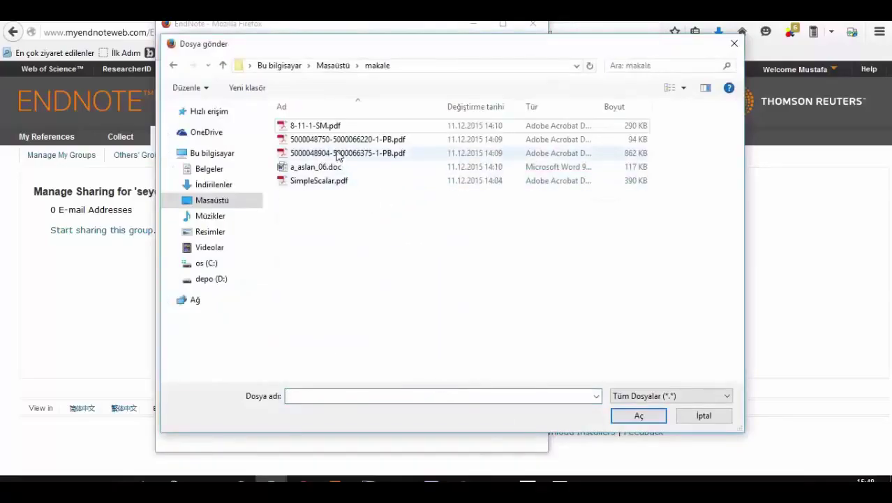
pyautogui.click(325, 183)
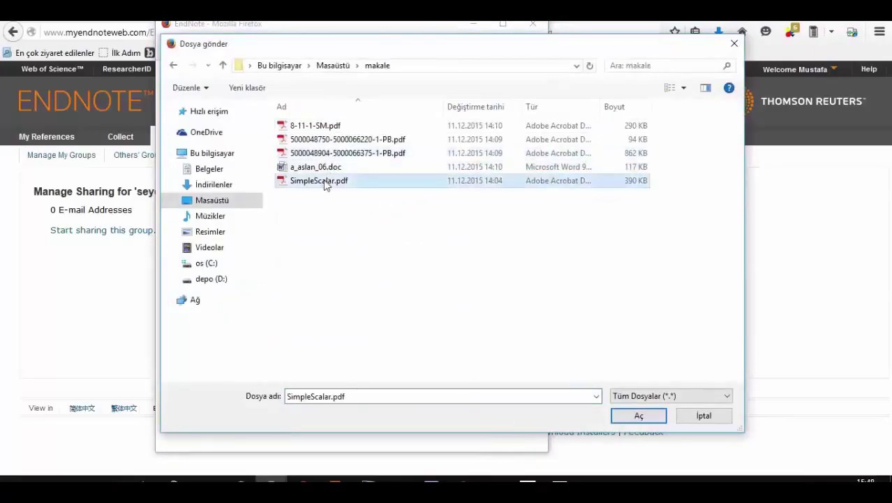
pyautogui.click(325, 182)
pyautogui.doubleClick(377, 186)
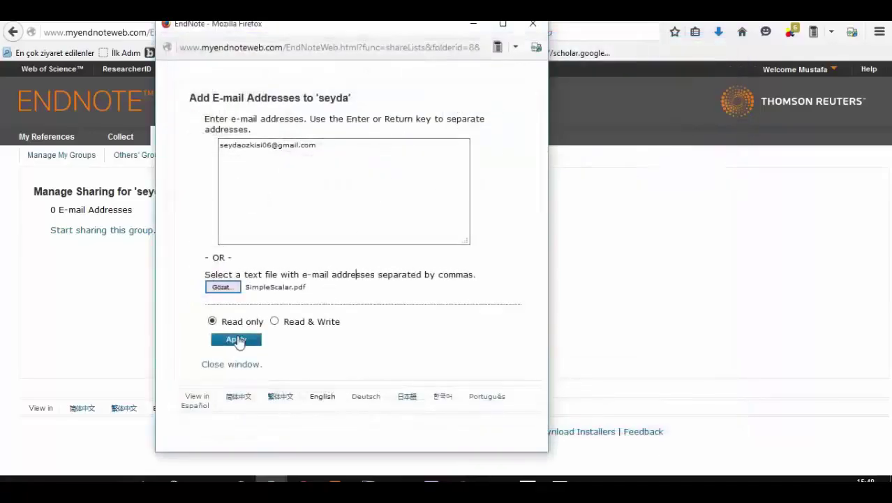
pyautogui.click(239, 338)
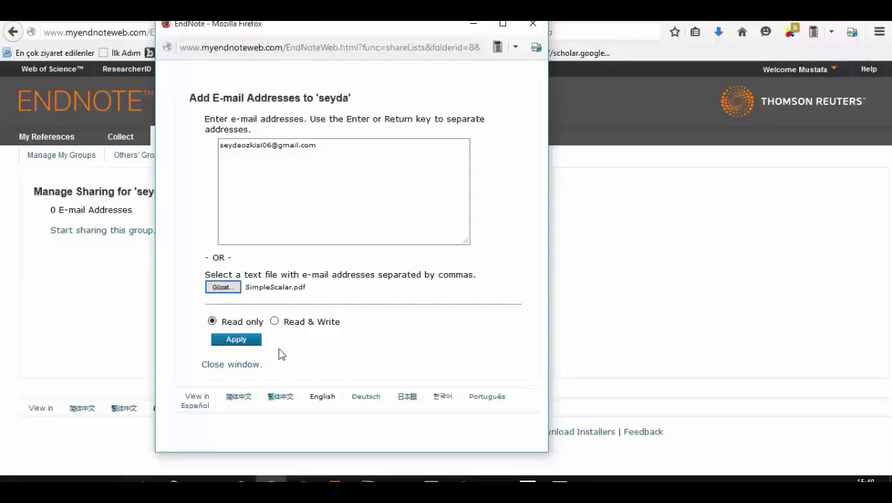
# Step: Apply the recipient's address with Read only access, then close the Add E-mail Addresses popup
pyautogui.click(256, 322)
pyautogui.click(247, 342)
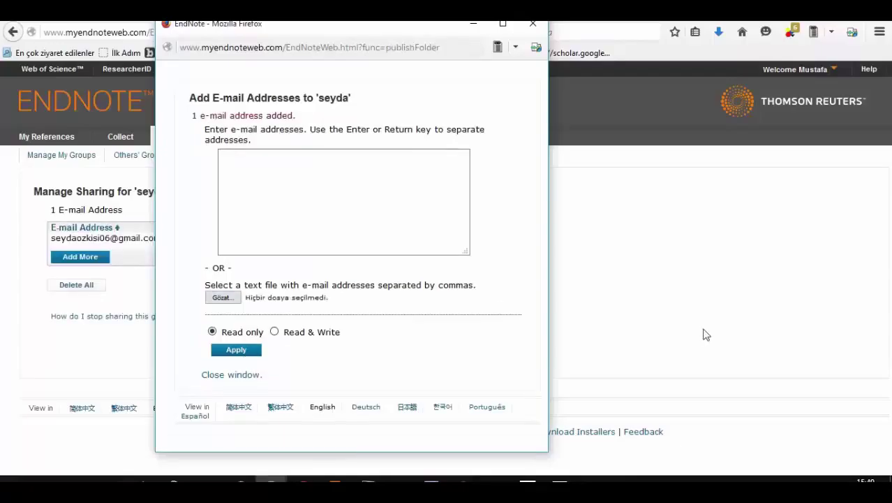
pyautogui.click(243, 376)
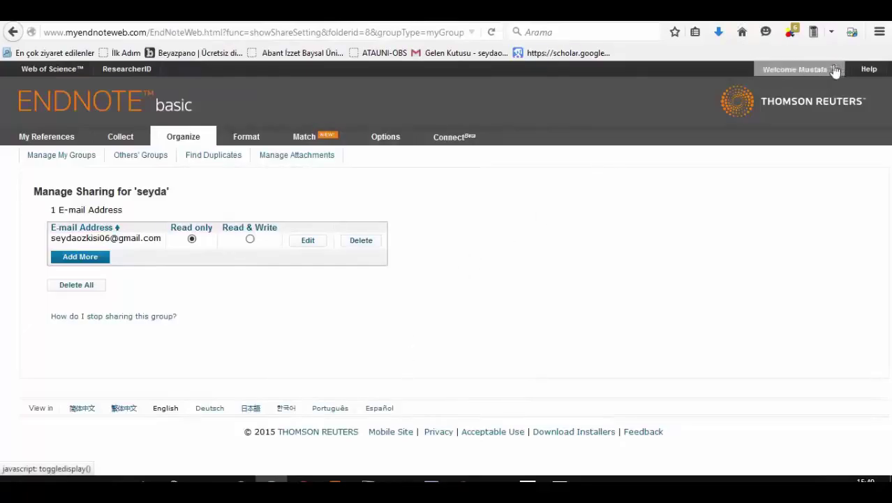
# Step: Log out, then log in with the recipient account's e-mail and password
pyautogui.click(798, 73)
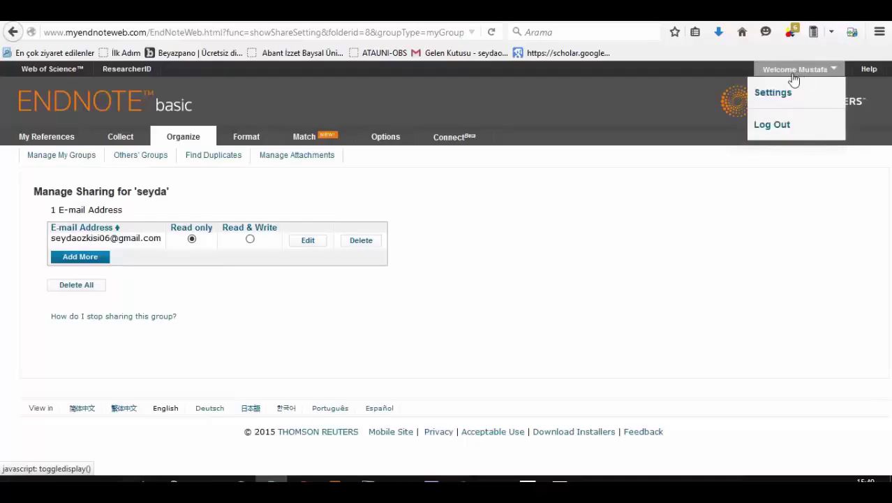
pyautogui.click(769, 125)
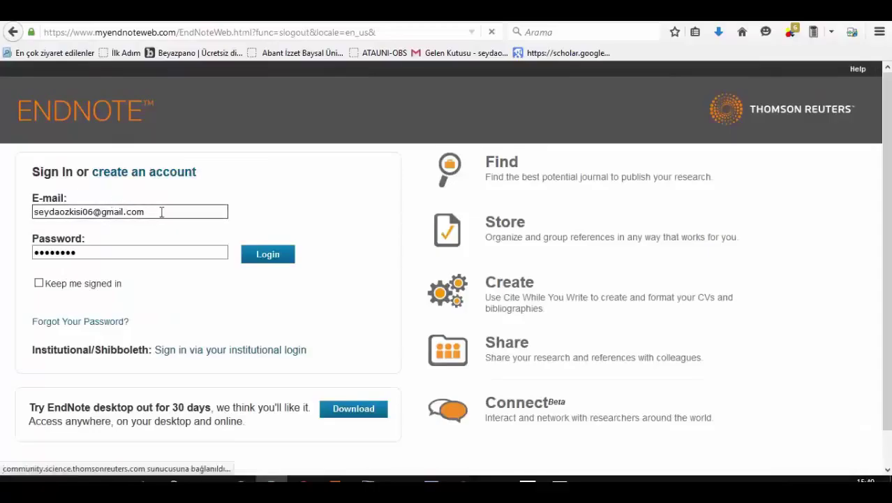
pyautogui.moveTo(159, 212); pyautogui.dragTo(17, 211)
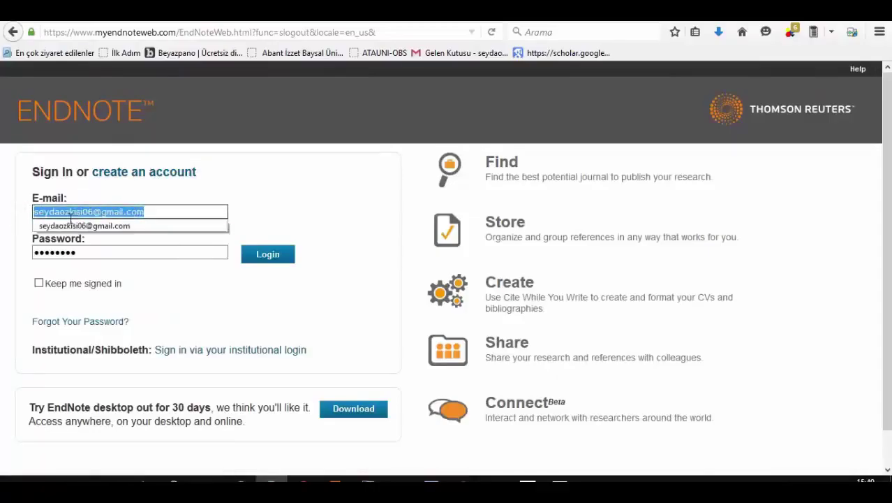
pyautogui.click(71, 211)
pyautogui.click(145, 212)
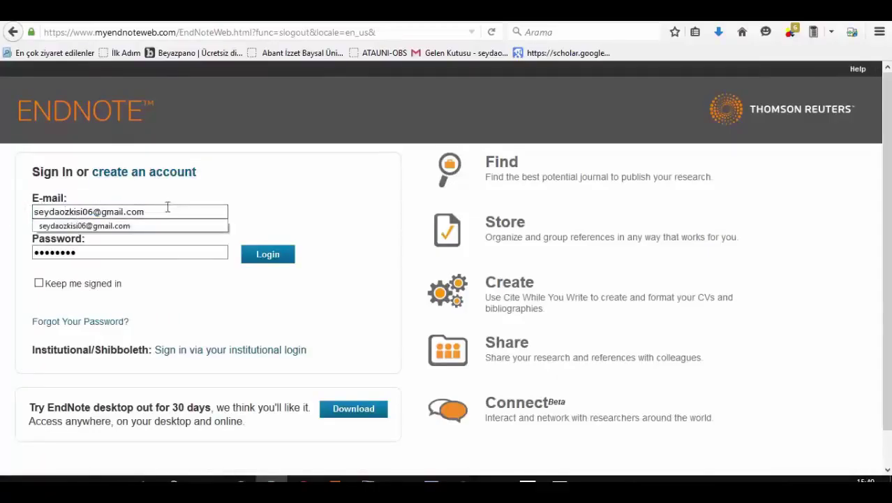
pyautogui.click(124, 253)
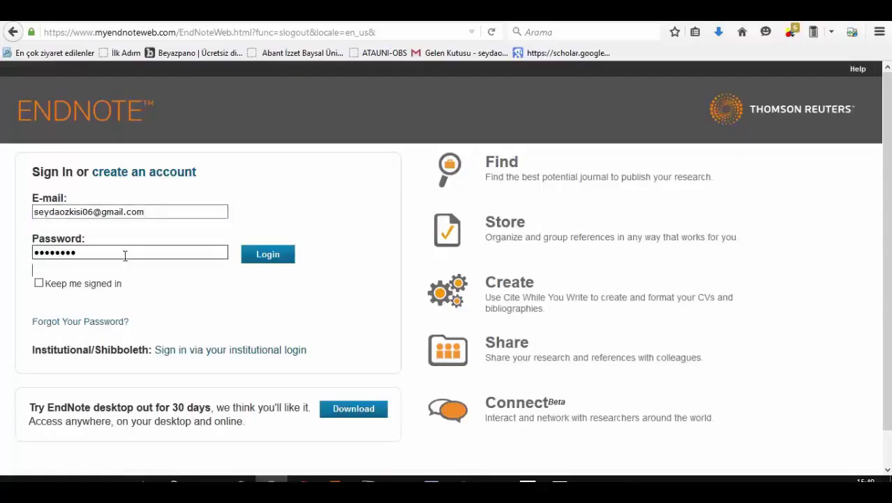
pyautogui.click(279, 255)
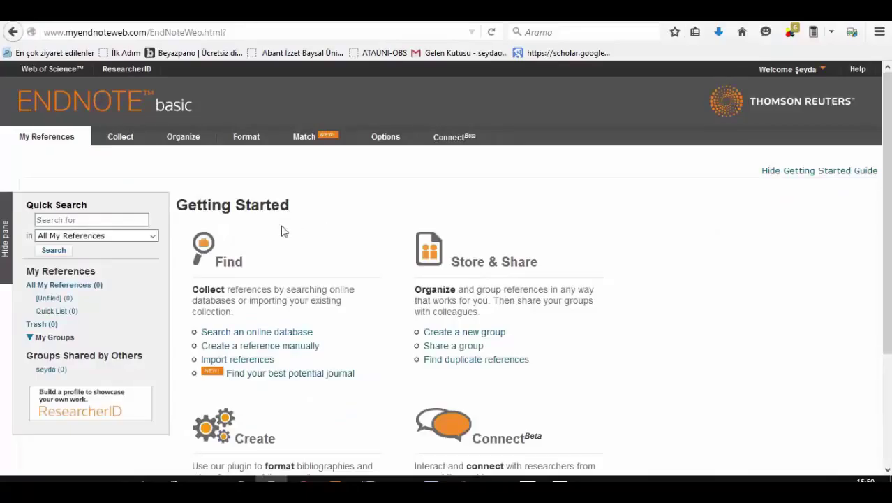
# Step: Reload My References and locate the Groups Shared by Others section
pyautogui.moveTo(122, 140)
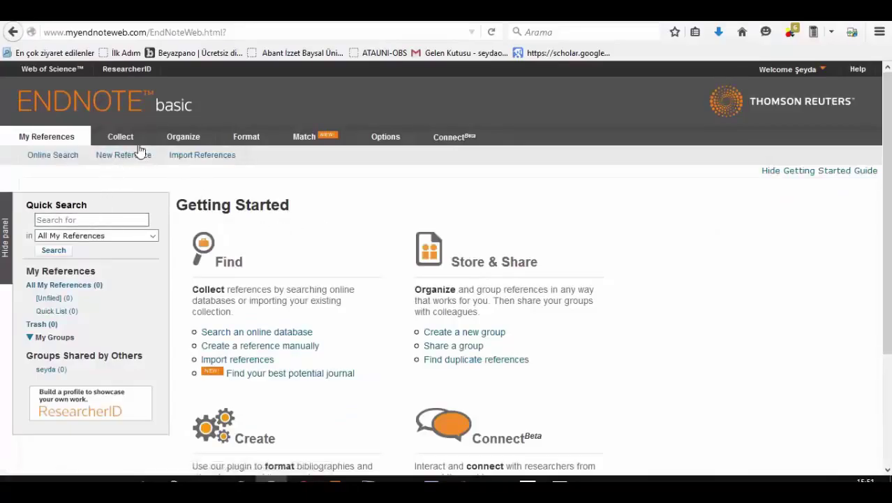
pyautogui.click(46, 136)
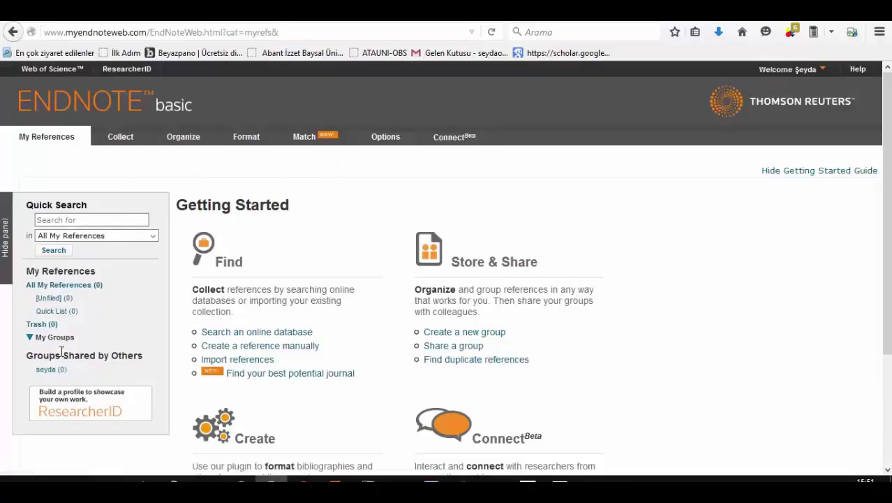
pyautogui.moveTo(59, 356); pyautogui.dragTo(148, 356)
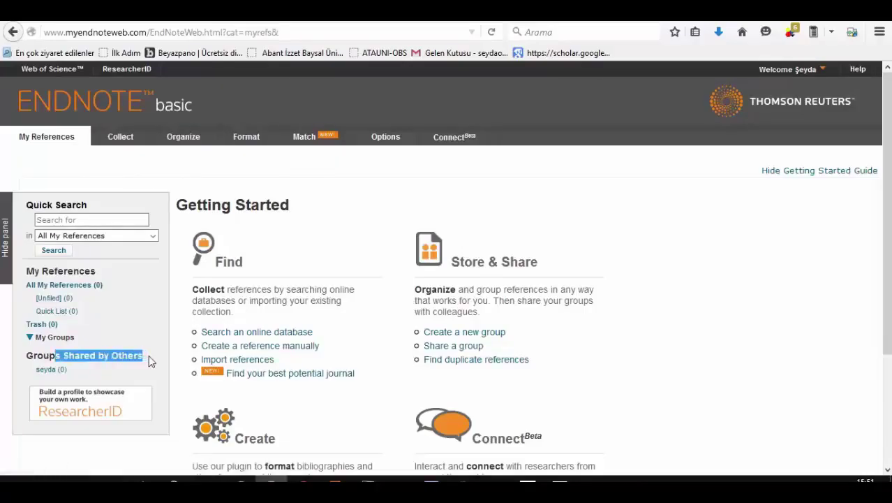
pyautogui.click(73, 378)
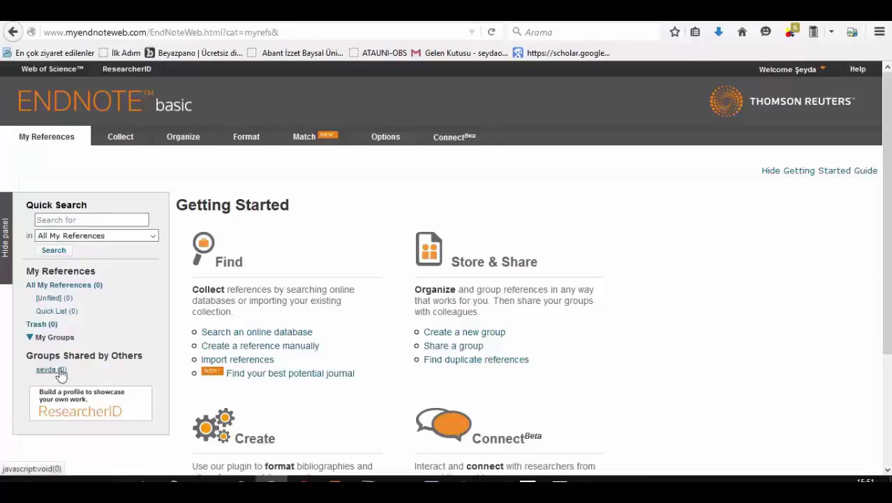
# Step: Open seyda (0) and verify the message that no references are stored
pyautogui.click(57, 370)
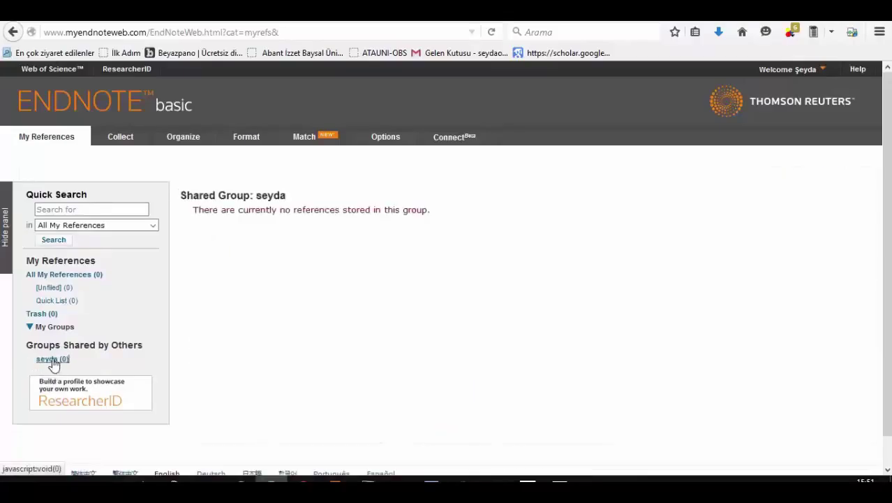
pyautogui.moveTo(271, 210); pyautogui.dragTo(444, 220)
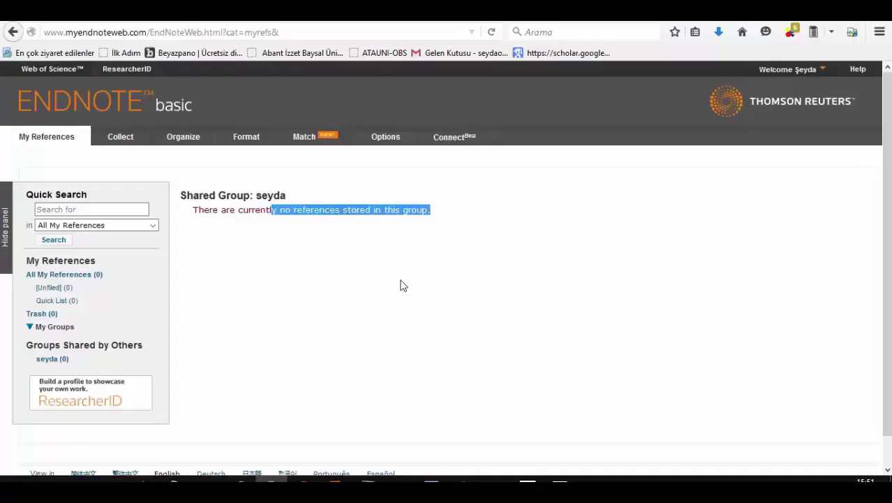
pyautogui.click(403, 285)
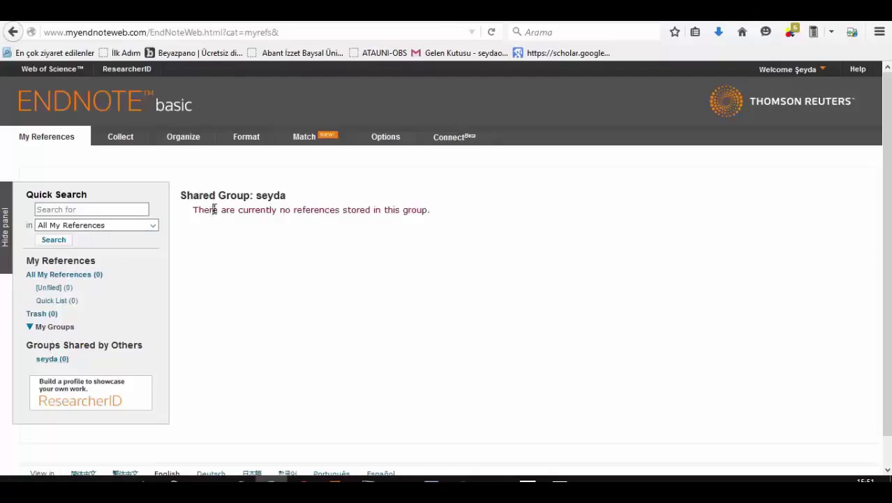
pyautogui.moveTo(256, 196); pyautogui.dragTo(286, 197)
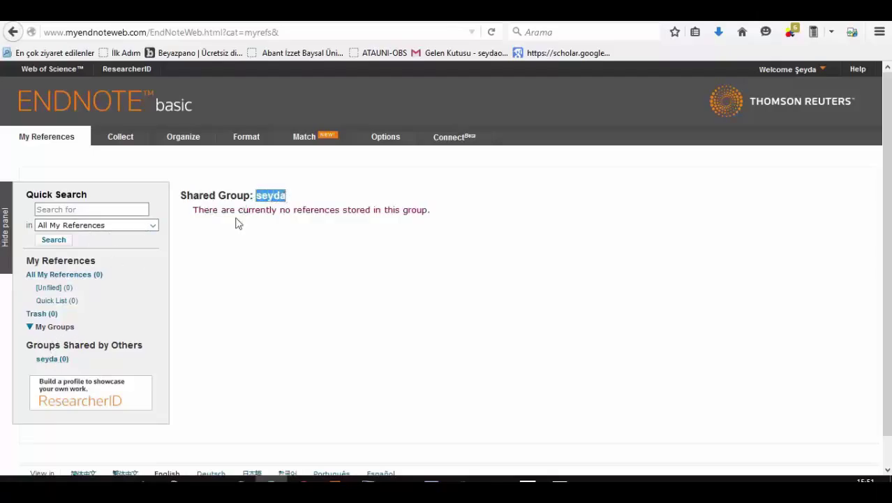
pyautogui.moveTo(210, 210); pyautogui.dragTo(334, 222)
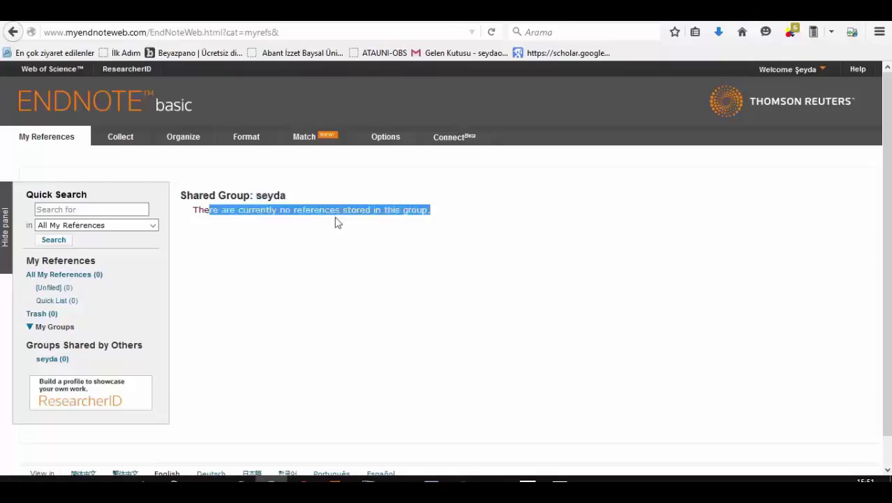
pyautogui.click(414, 250)
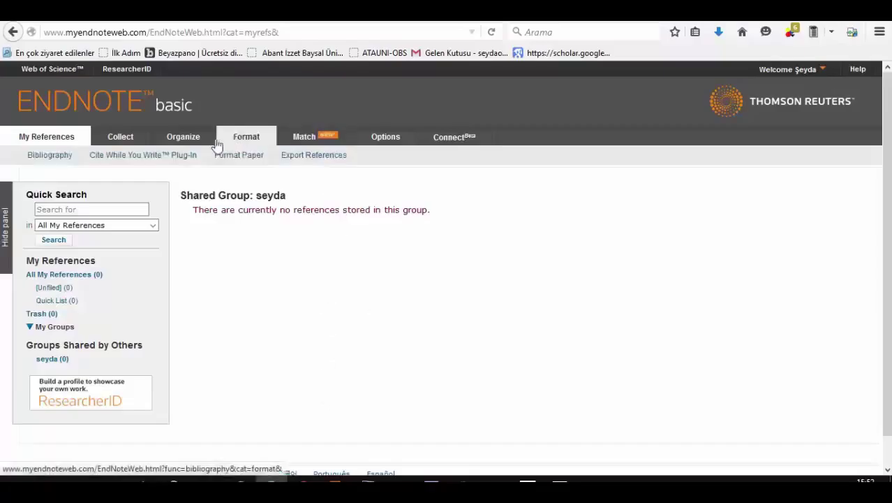
# Step: In Manage My Groups, add a new group keeping the default name 'New Group'
pyautogui.moveTo(202, 137)
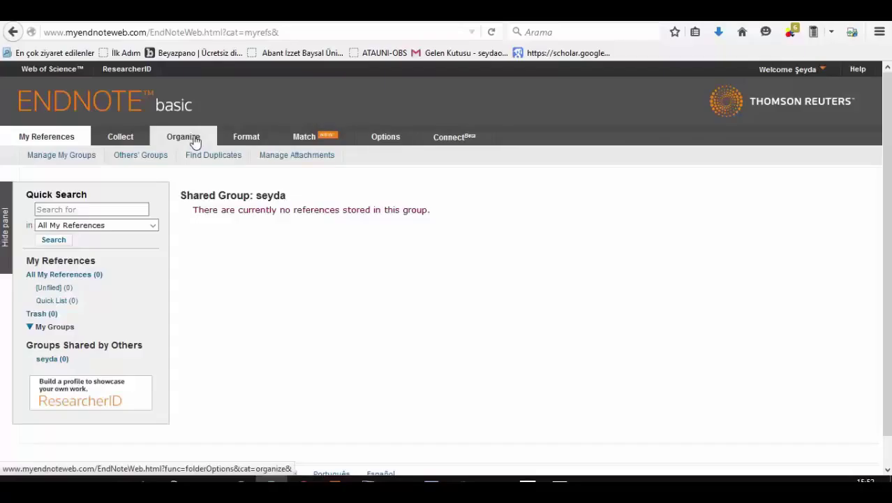
pyautogui.click(195, 139)
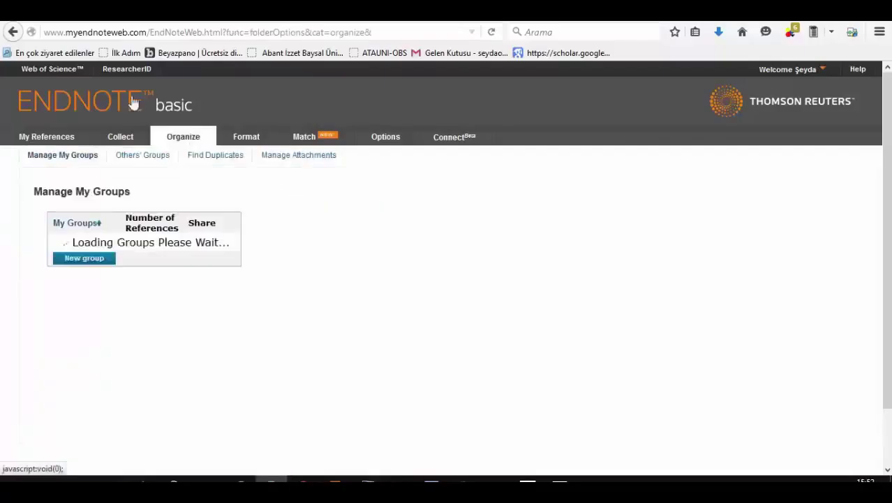
pyautogui.click(798, 71)
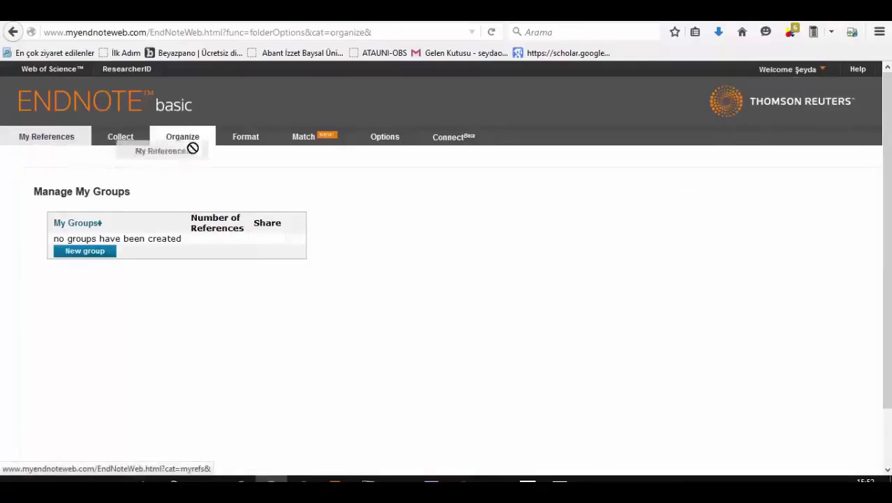
pyautogui.click(95, 253)
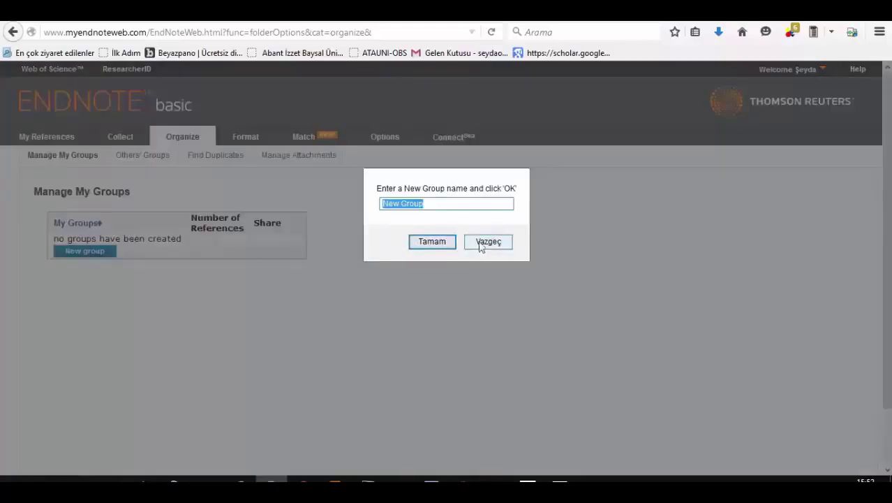
pyautogui.click(424, 244)
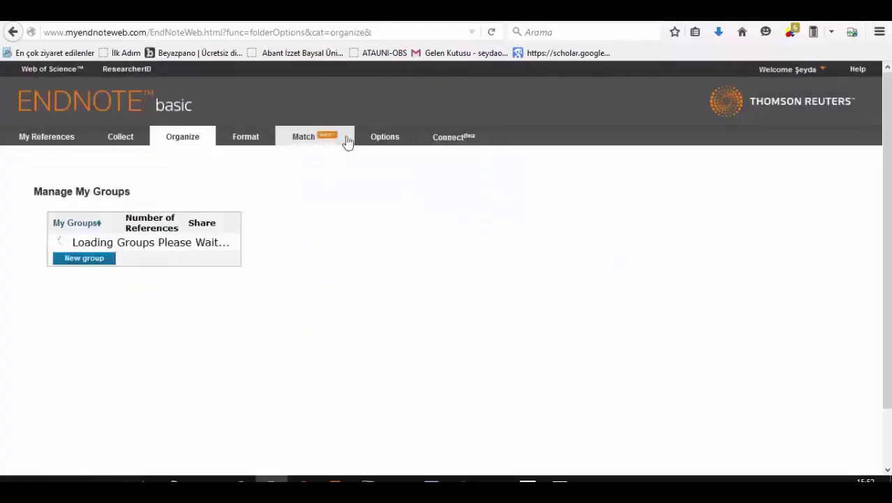
pyautogui.moveTo(393, 144)
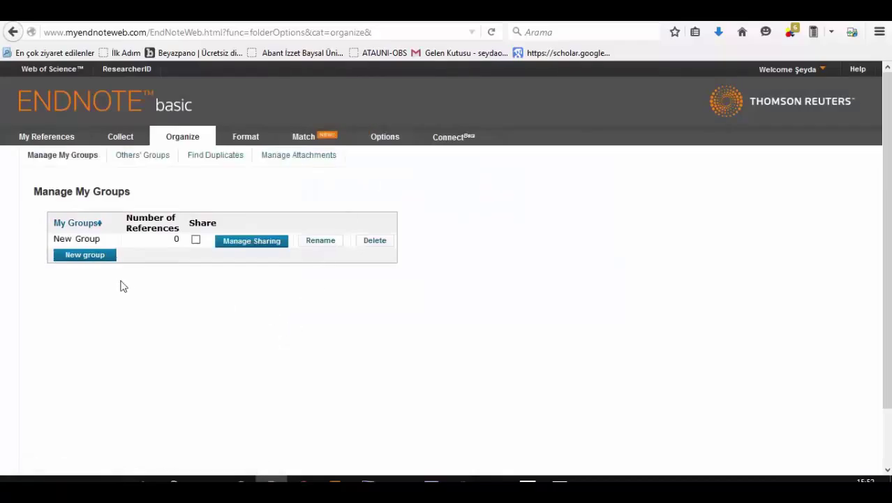
pyautogui.click(252, 246)
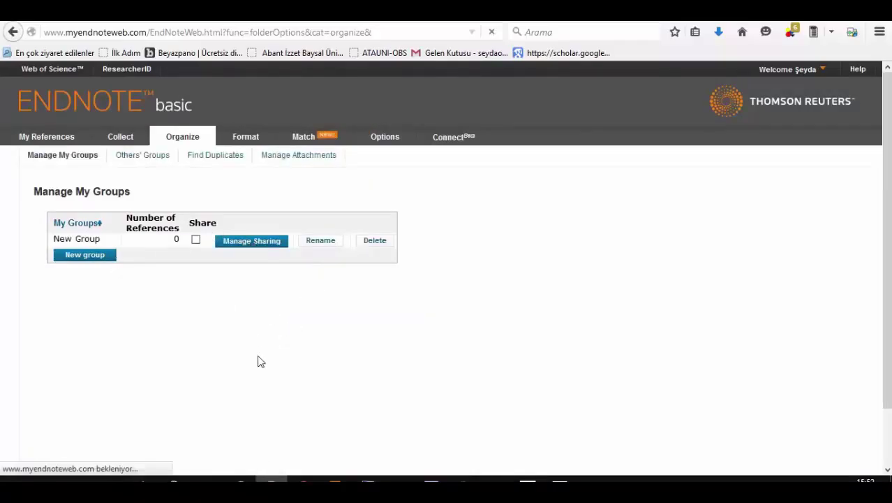
# Step: Start sharing New Group, browse to a_aslan_06.doc as an address file, then cancel, adding no addresses
pyautogui.click(262, 190)
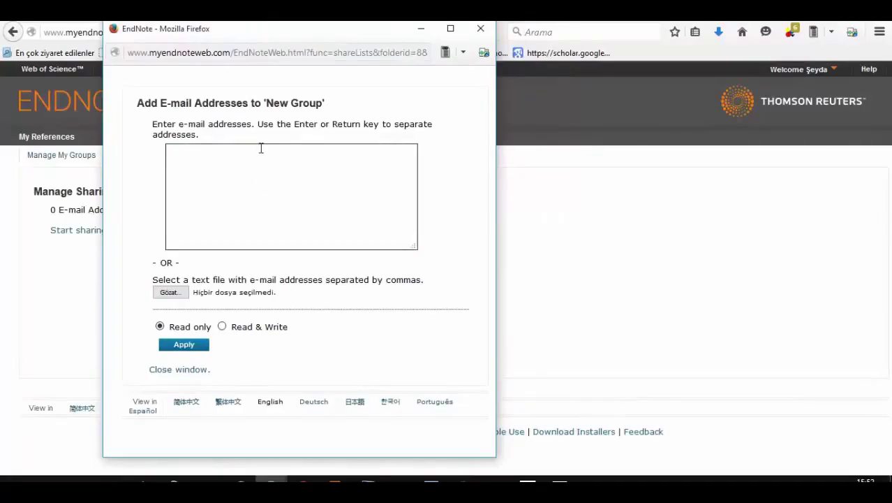
pyautogui.click(183, 293)
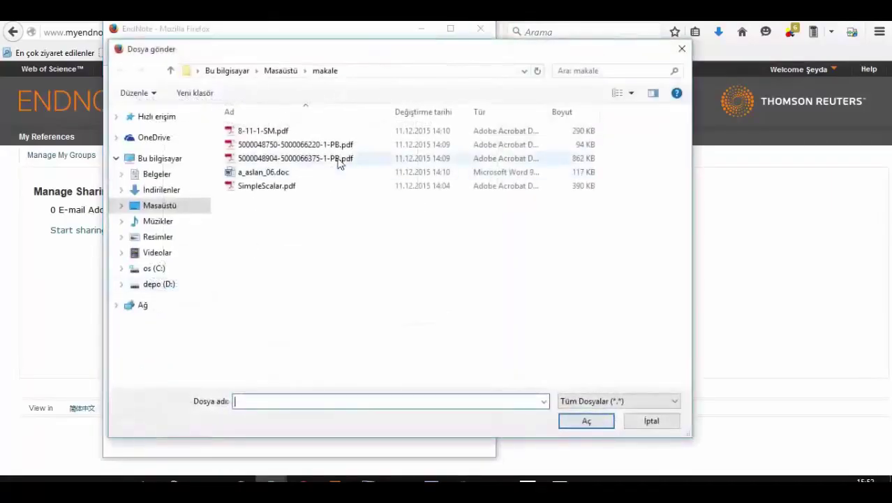
pyautogui.click(304, 172)
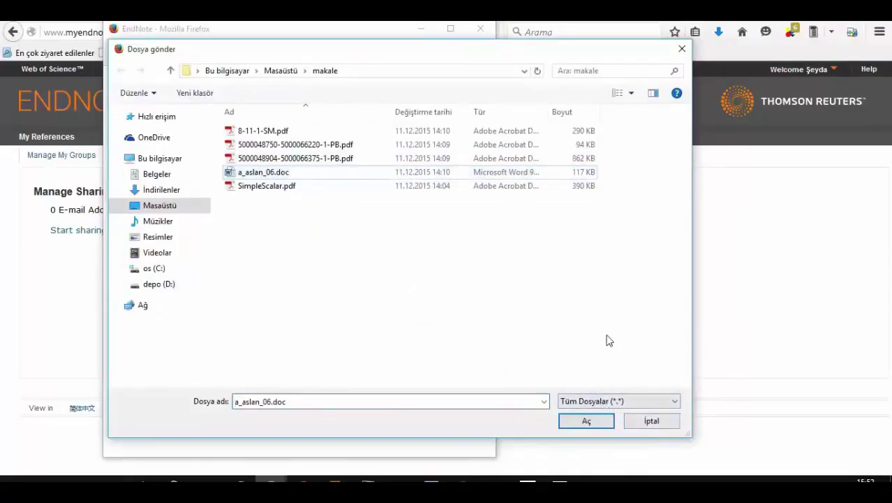
pyautogui.click(653, 423)
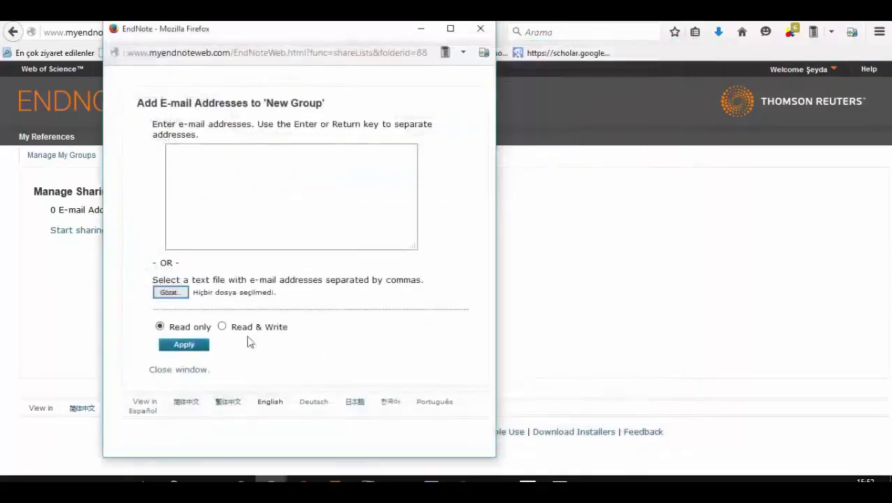
pyautogui.click(199, 368)
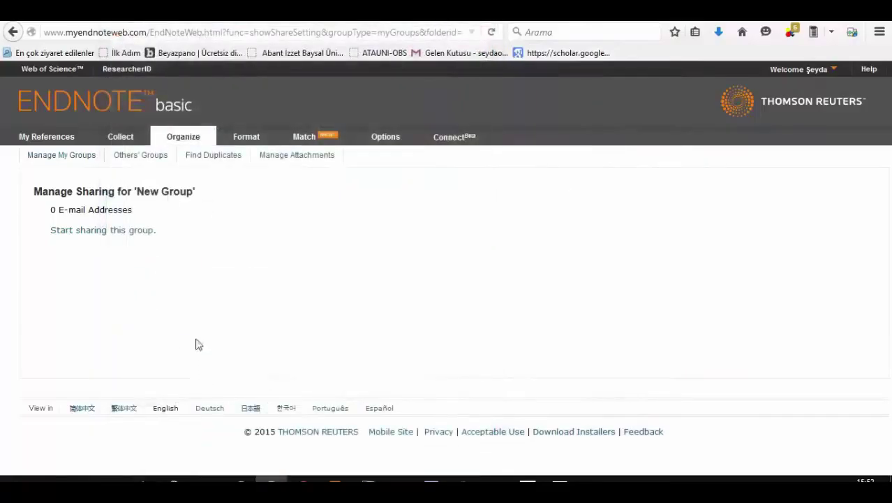
# Step: Return to My References and highlight the seyda group's empty-group message twice, clearing each selection
pyautogui.click(72, 136)
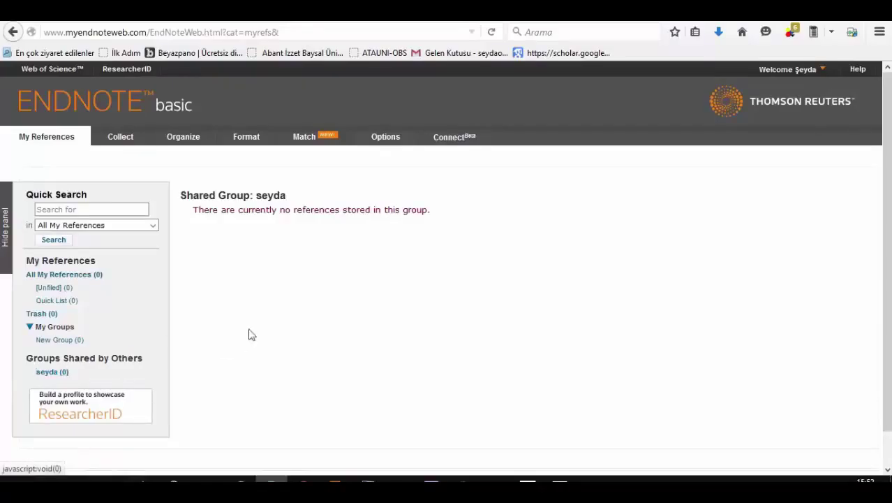
pyautogui.moveTo(195, 216); pyautogui.dragTo(456, 205)
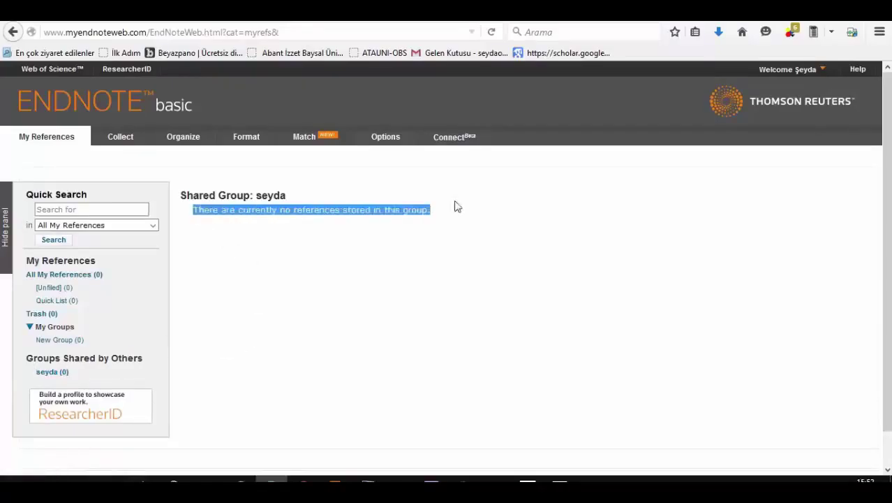
pyautogui.click(306, 192)
pyautogui.click(451, 218)
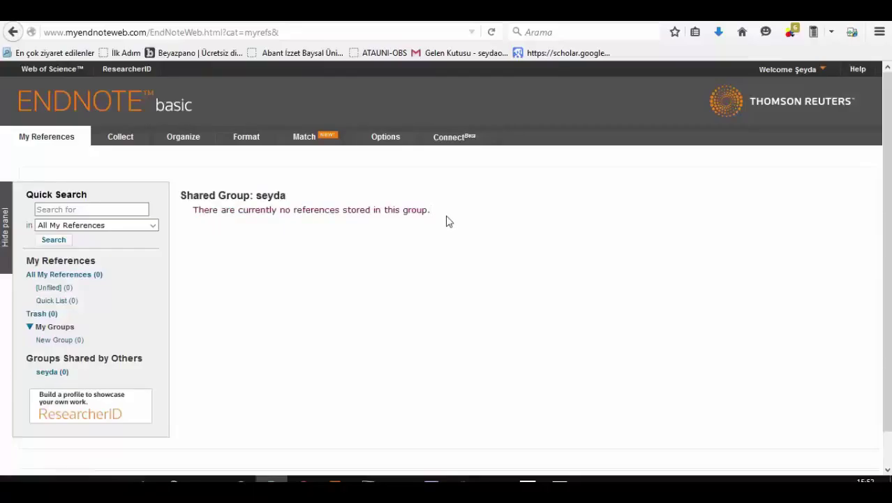
pyautogui.moveTo(449, 221); pyautogui.dragTo(185, 221)
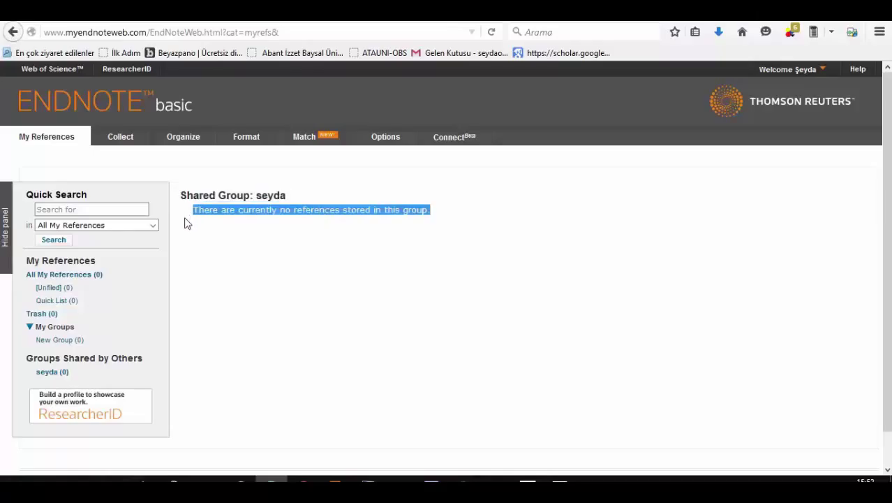
pyautogui.click(226, 255)
pyautogui.click(479, 212)
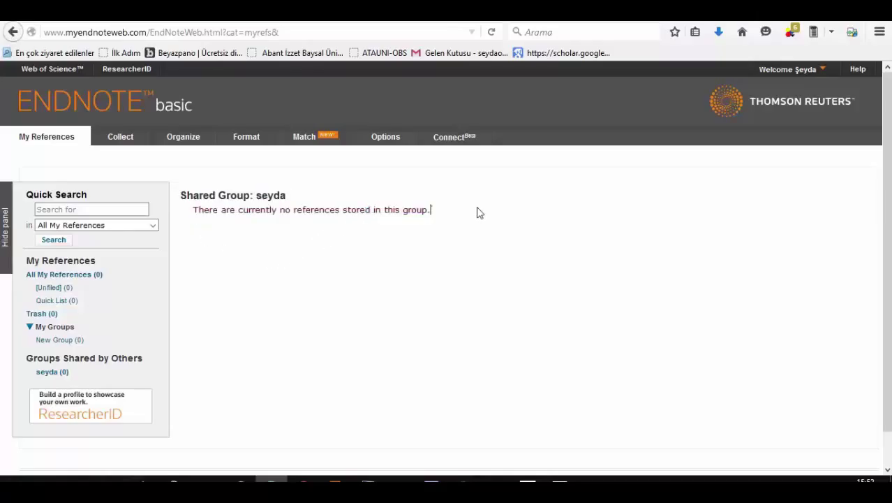